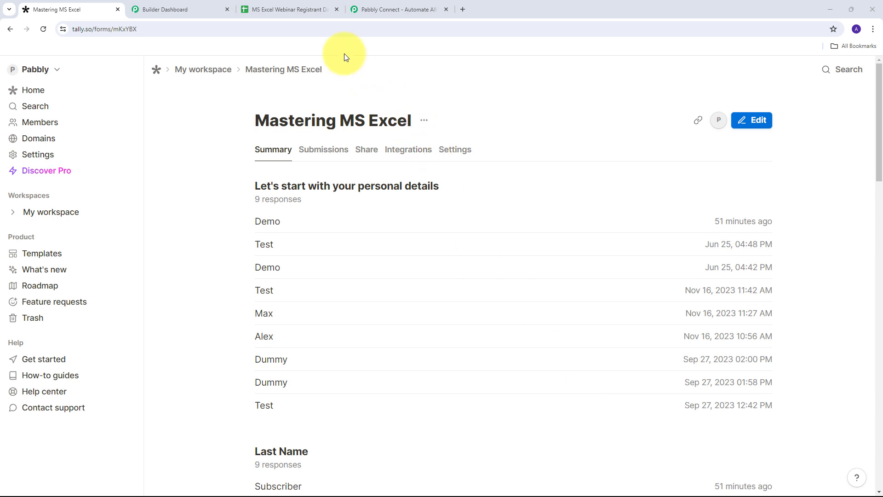
left_click(173, 4)
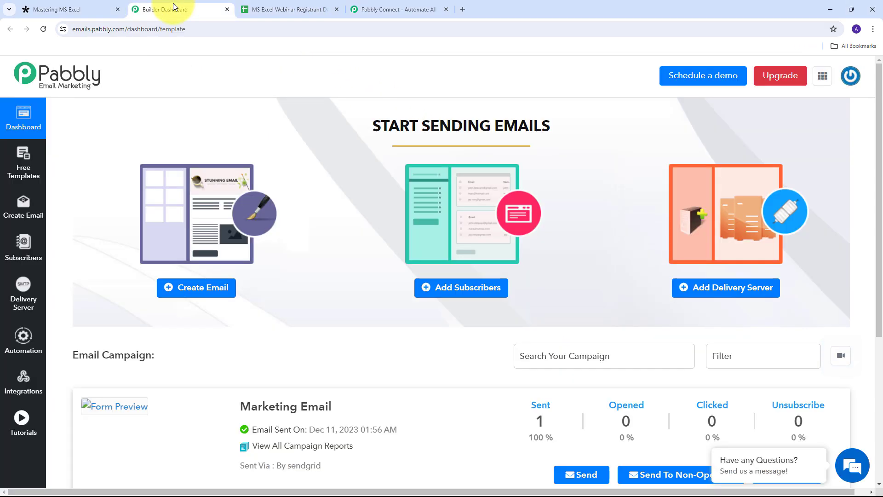
left_click(290, 10)
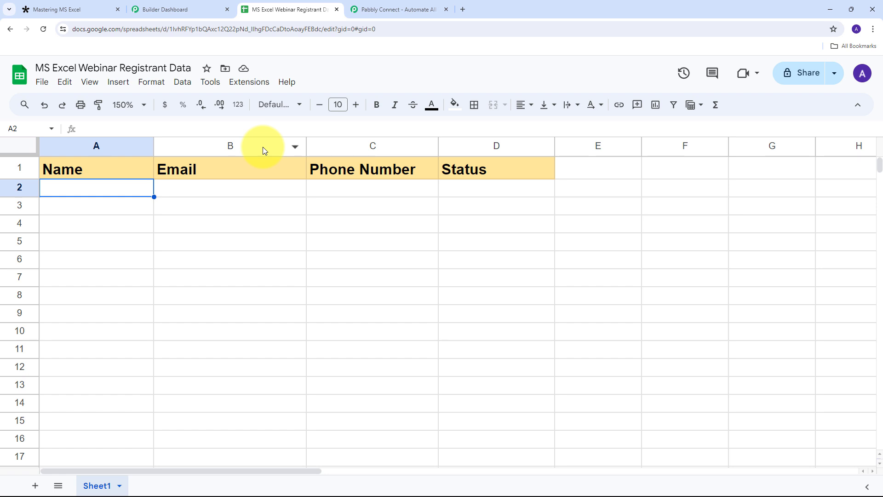
left_click(46, 9)
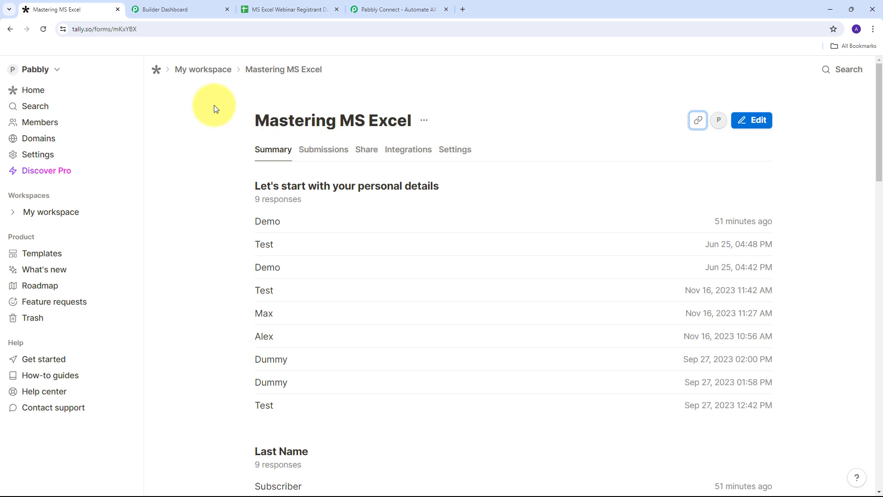
Step: Cycle through the open browser tabs and end on the MS Excel Webinar Registrant Data spreadsheet
left_click(162, 9)
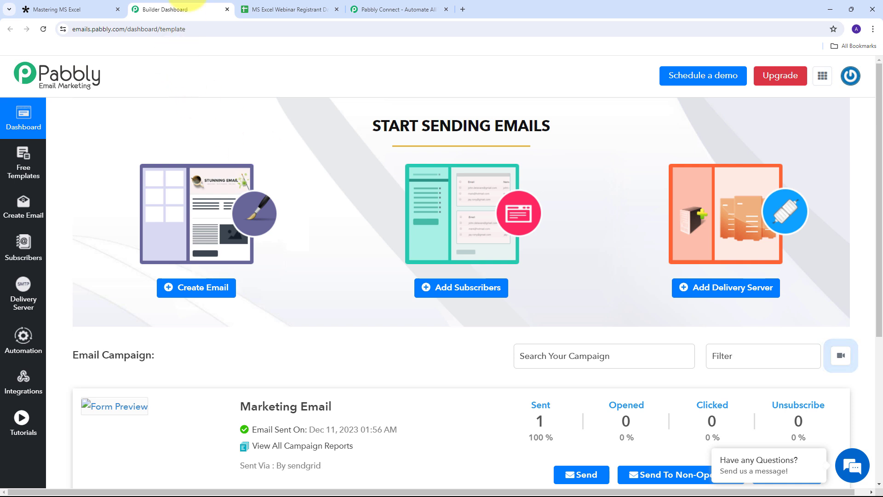
left_click(296, 8)
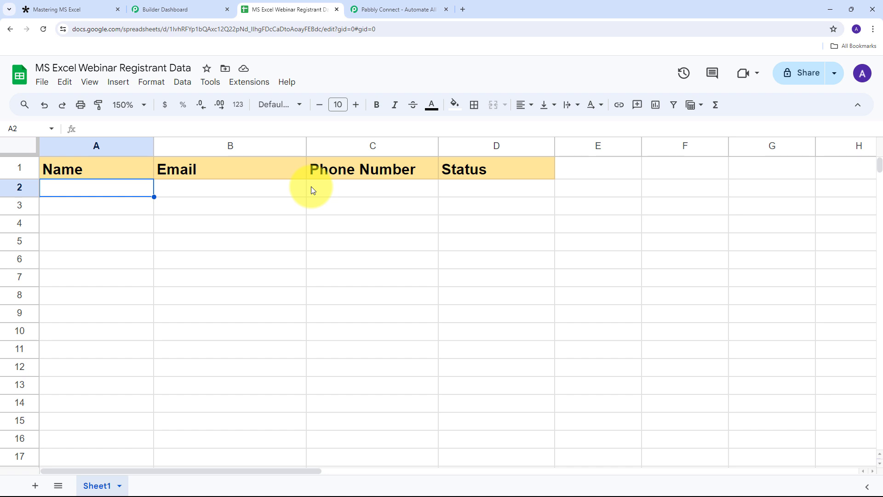
left_click(388, 8)
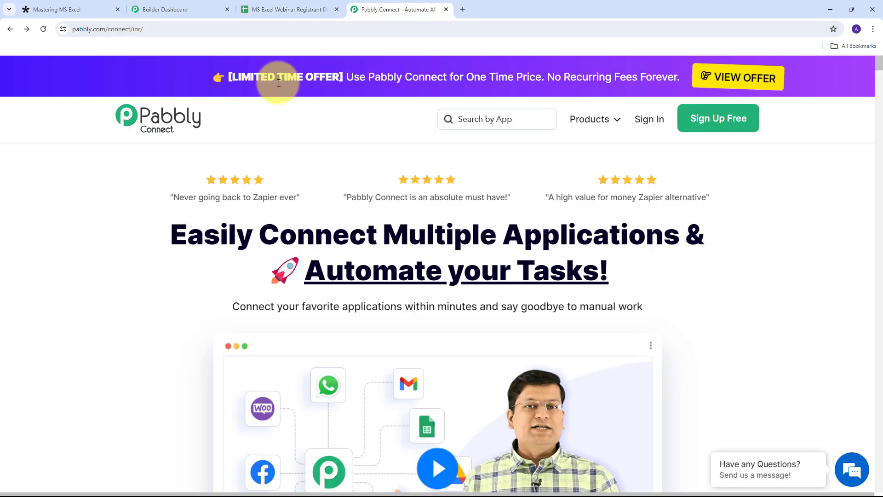
left_click(74, 8)
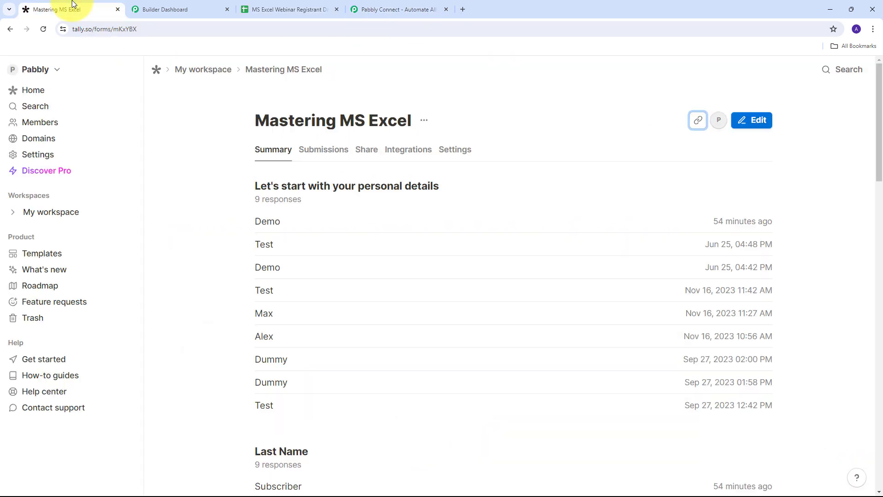
left_click(184, 5)
left_click(264, 6)
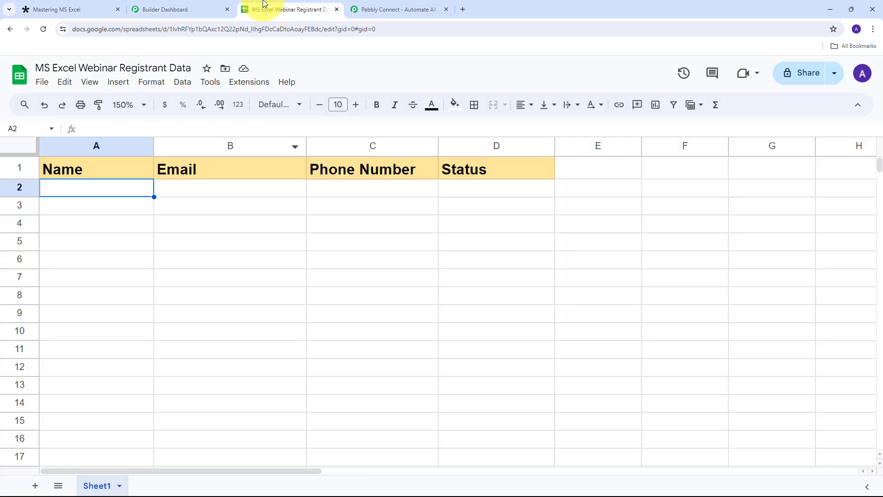
Step: Sign in from the Pabbly Connect website to reach the All Pabbly Apps page
left_click(410, 6)
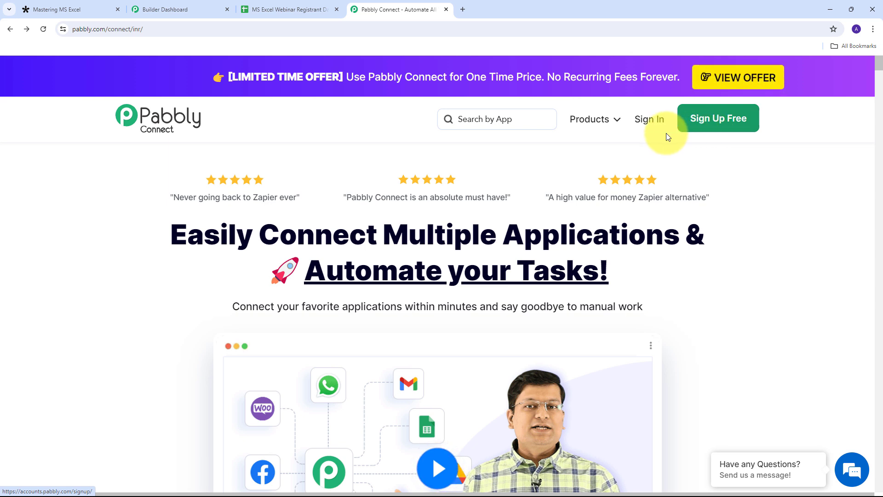
left_click(644, 121)
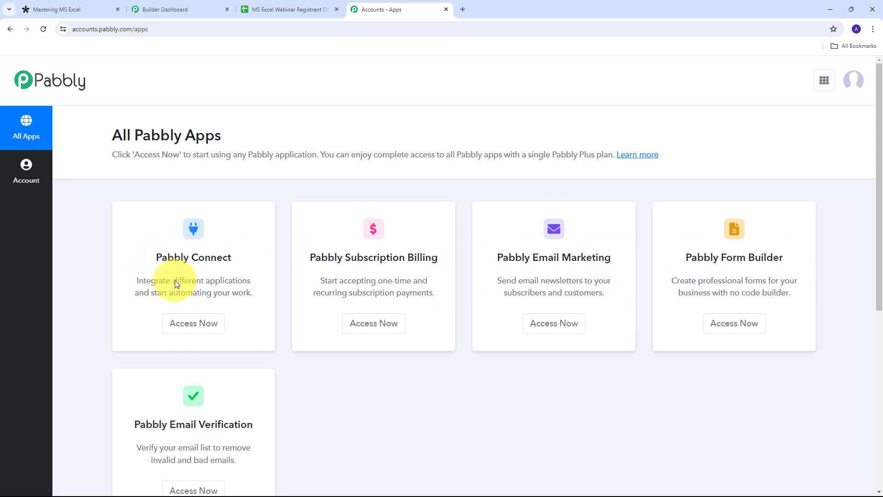
Step: Launch Pabbly Connect and create a workflow named 'Create Pabbly Email Marketing Subscriber From Tally Forms Responses & Add Data in Google Sheets'
left_click(195, 328)
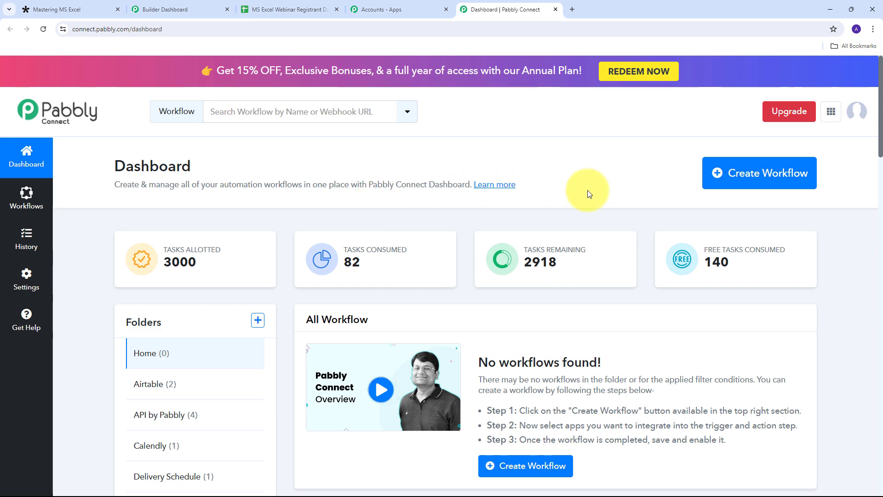
left_click(741, 183)
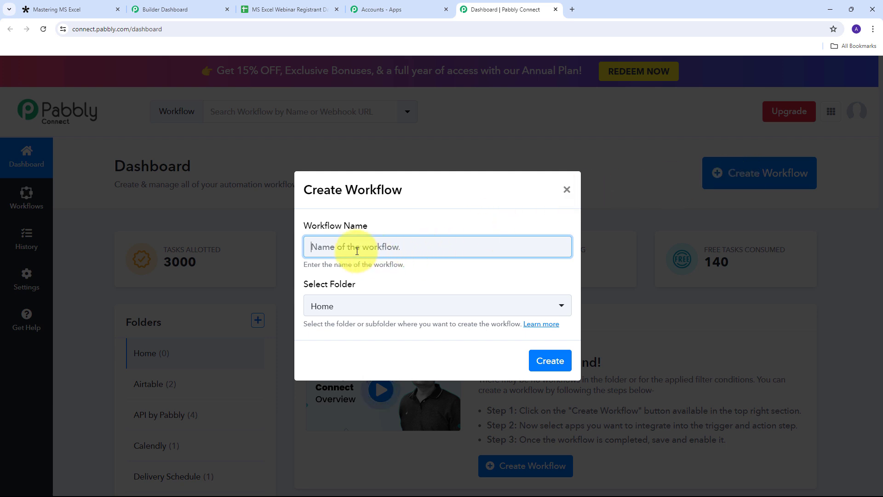
key("ctrl+v")
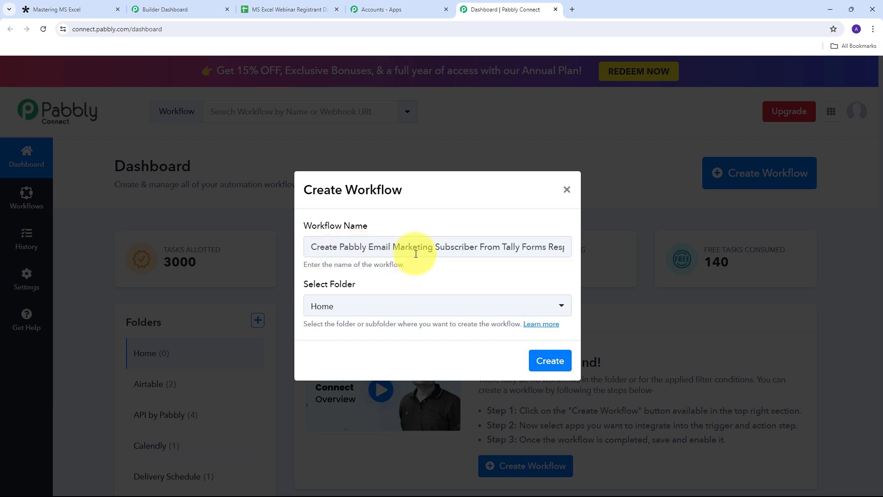
left_click(559, 247)
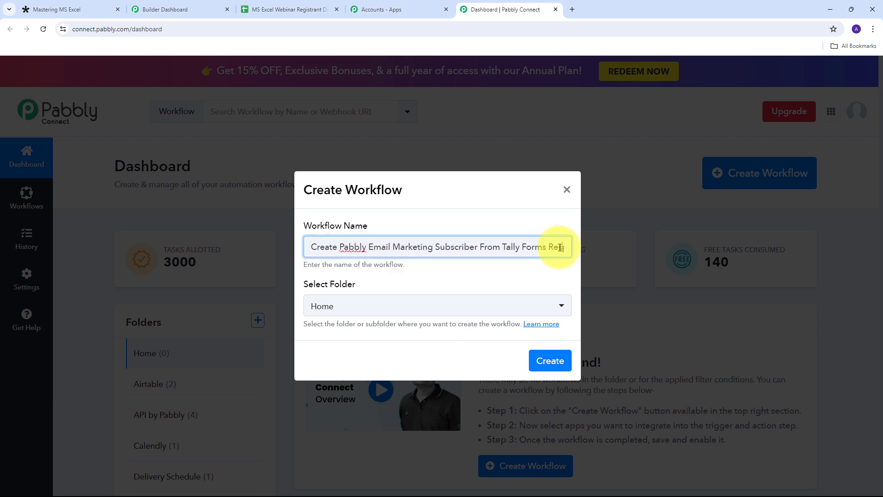
key("Right")
key("Right")
key("Right")
key("Right")
key("Right")
key("Right")
key("Right")
key("Right")
key("Right")
key("Right")
key("Right")
key("Right")
key("Right")
key("Right")
key("Right")
key("Right")
key("Right")
key("Right")
key("Right")
key("Right")
key("Right")
key("Right")
key("Right")
key("Right")
key("Right")
key("Right")
key("Right")
key("Right")
key("Right")
key("Right")
key("Right")
key("Right")
key("Right")
key("Right")
key("Right")
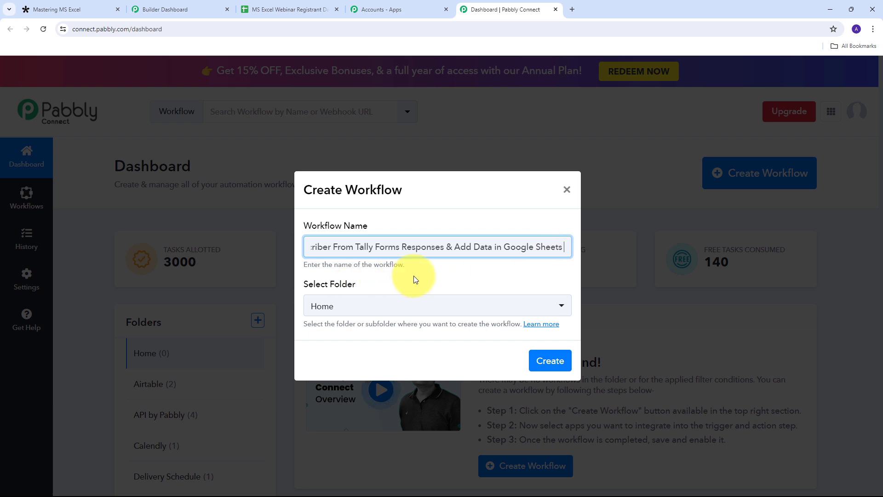
left_click(547, 369)
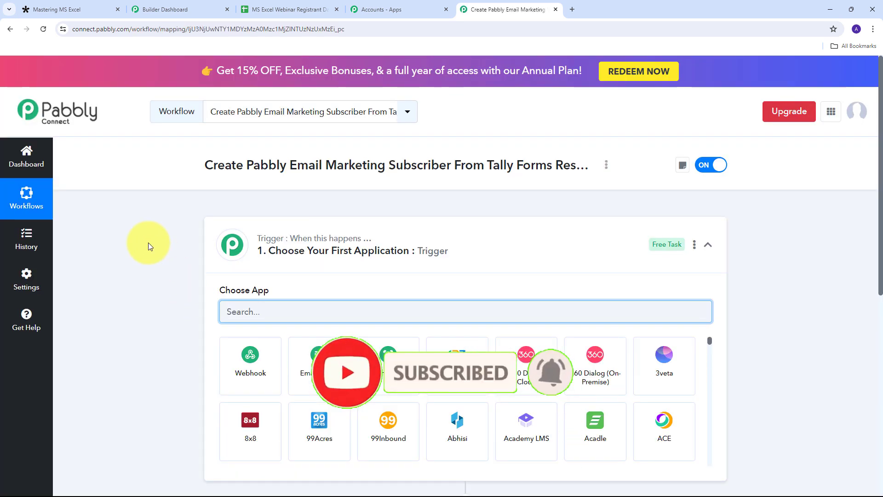
Step: Search for Tally and select it as the workflow's trigger app
scroll(148, 242, "down", 3)
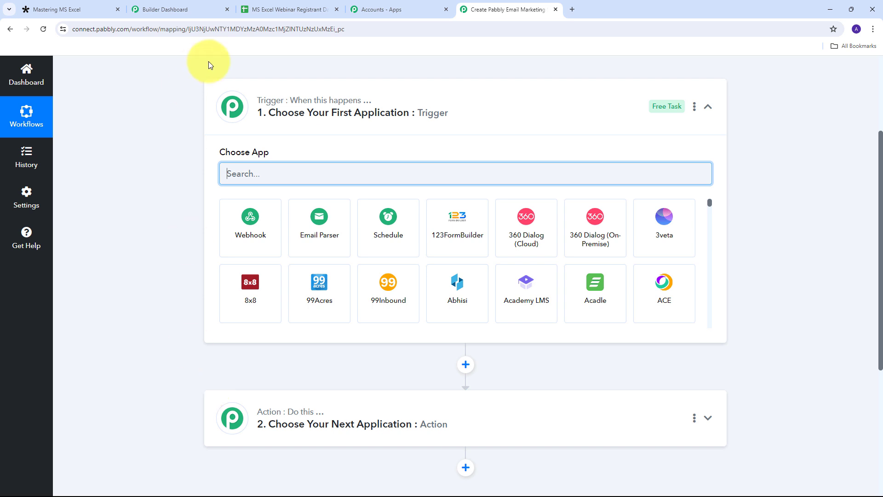
mouse_move(239, 103)
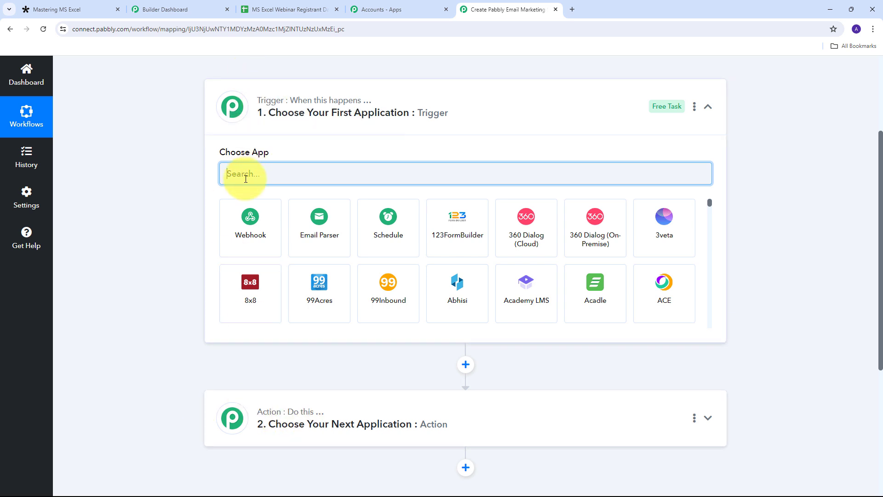
type("T")
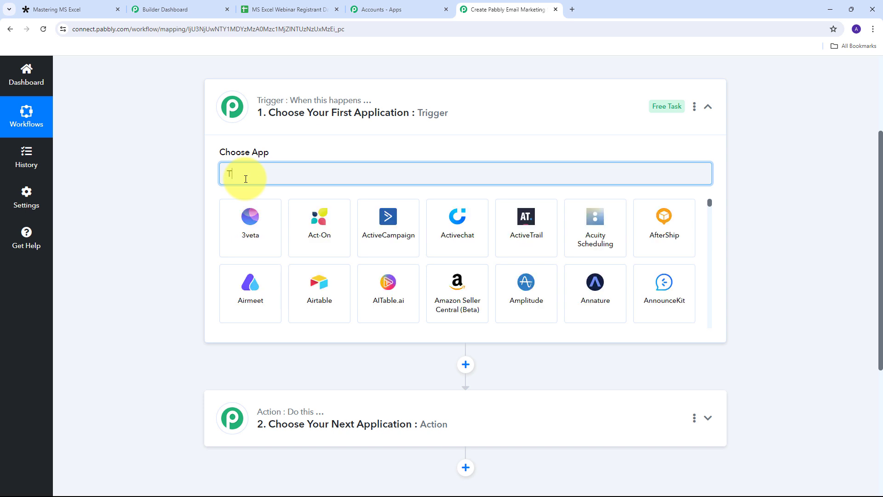
type("ally")
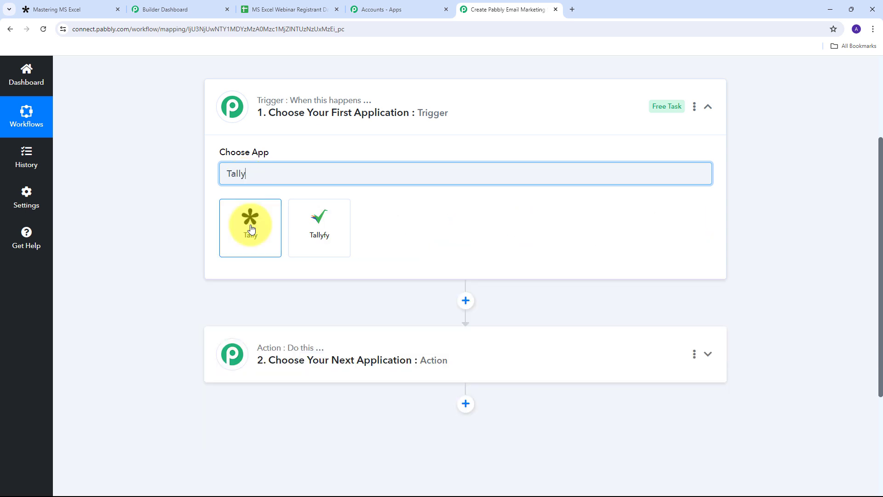
left_click(251, 226)
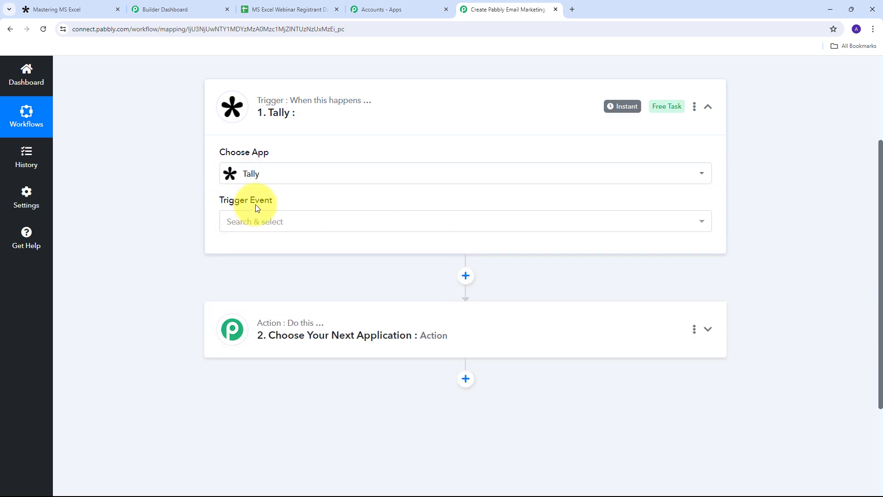
Step: Choose the New Response trigger event, copy the webhook URL and start capturing a webhook response
left_click(490, 223)
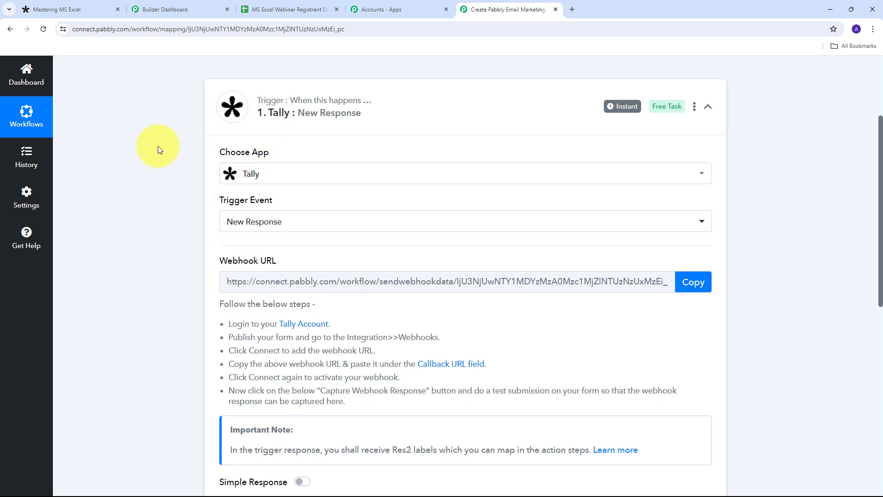
scroll(159, 146, "down", 1)
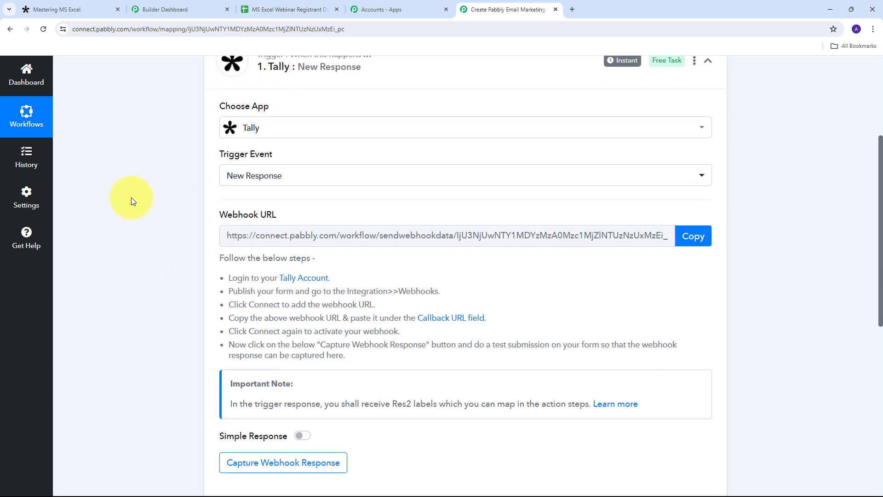
left_click_drag(221, 215, 332, 218)
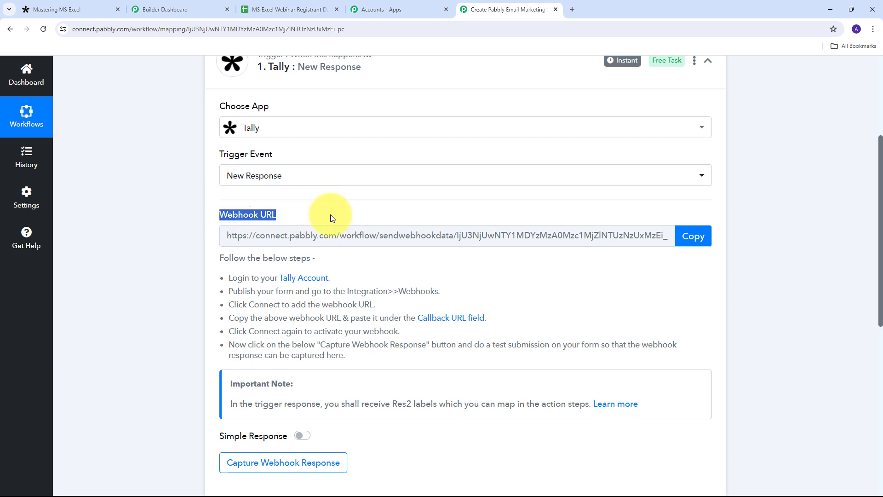
mouse_move(249, 219)
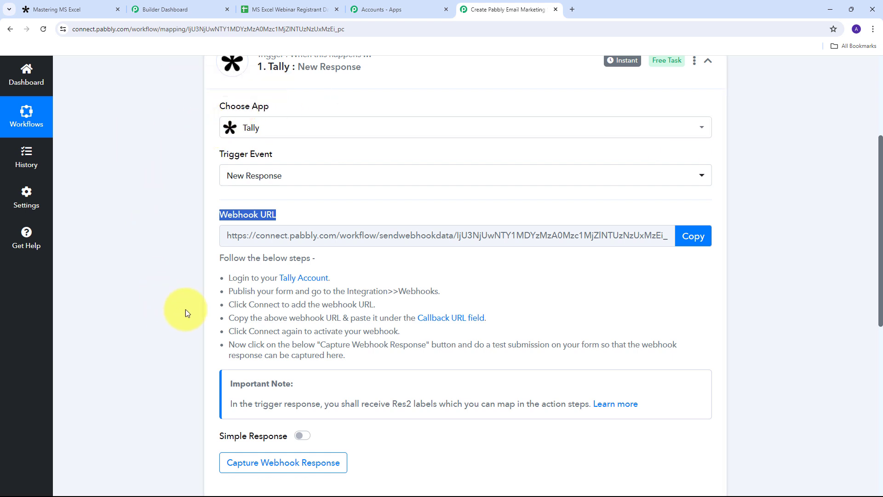
left_click_drag(227, 275, 485, 361)
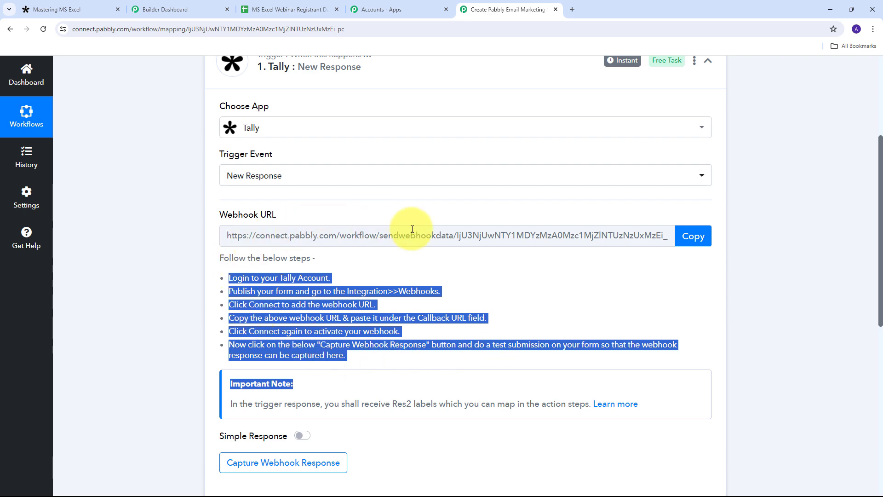
left_click(686, 238)
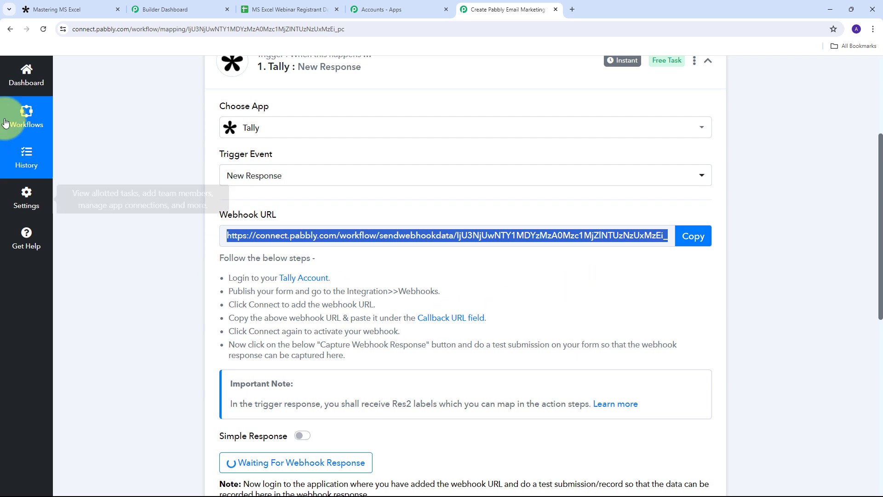
Step: Add a Webhooks integration to the Mastering MS Excel form using the Pabbly webhook URL as endpoint
left_click(27, 10)
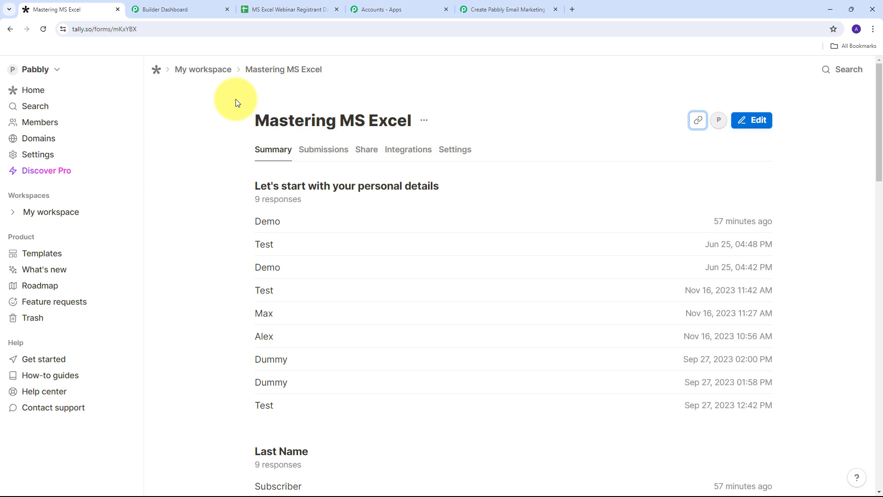
left_click(402, 153)
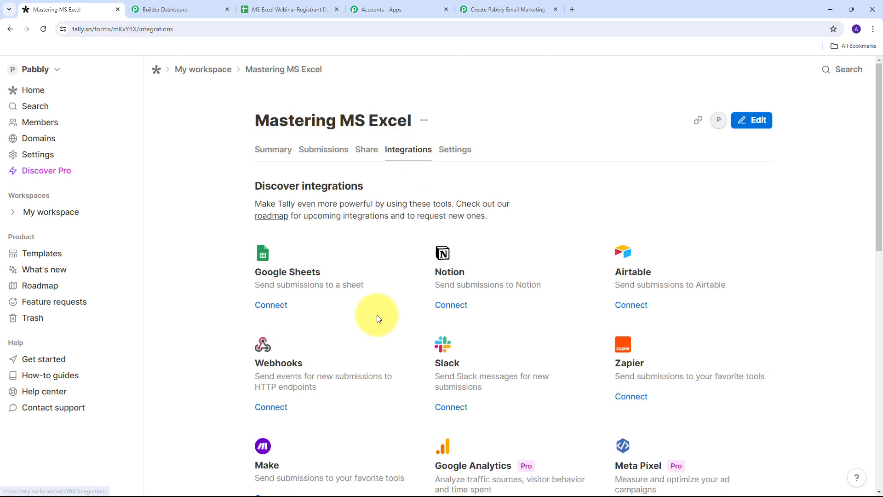
scroll(254, 283, "down", 2)
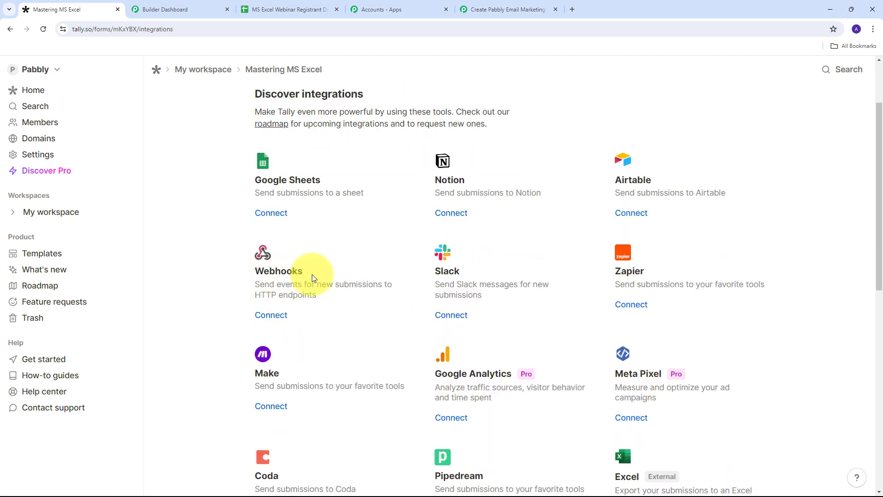
left_click(274, 320)
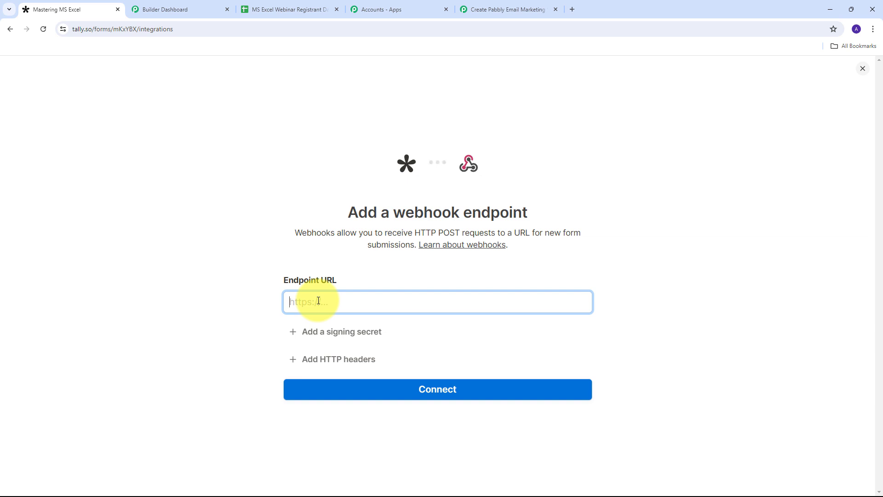
key("ctrl+v")
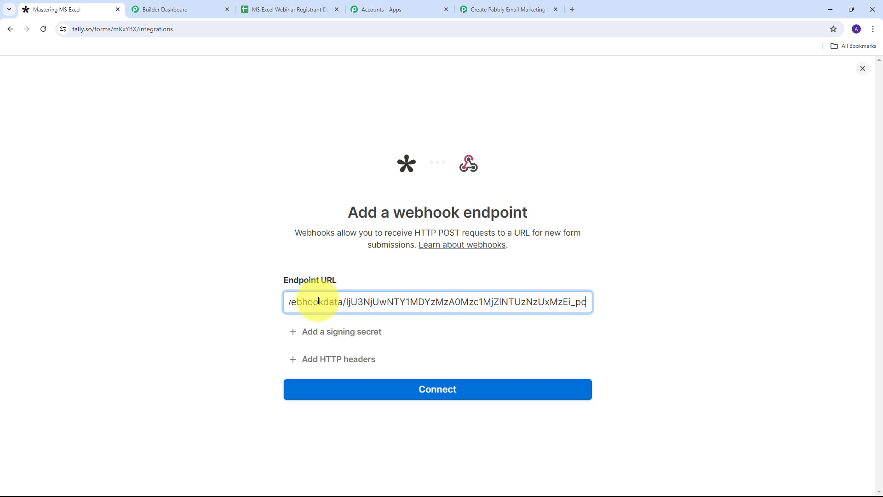
left_click(432, 391)
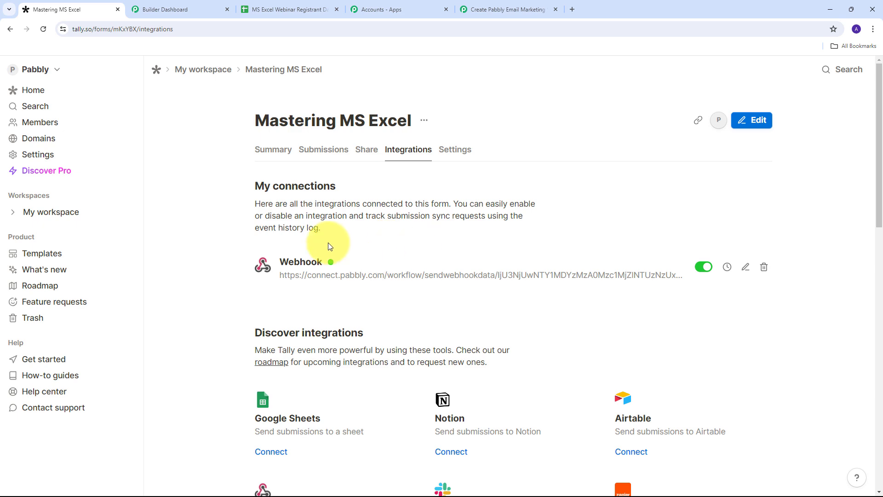
Step: Copy the Mastering MS Excel form's public share link from its Summary into a new browser tab
left_click(498, 10)
scroll(460, 295, "down", 4)
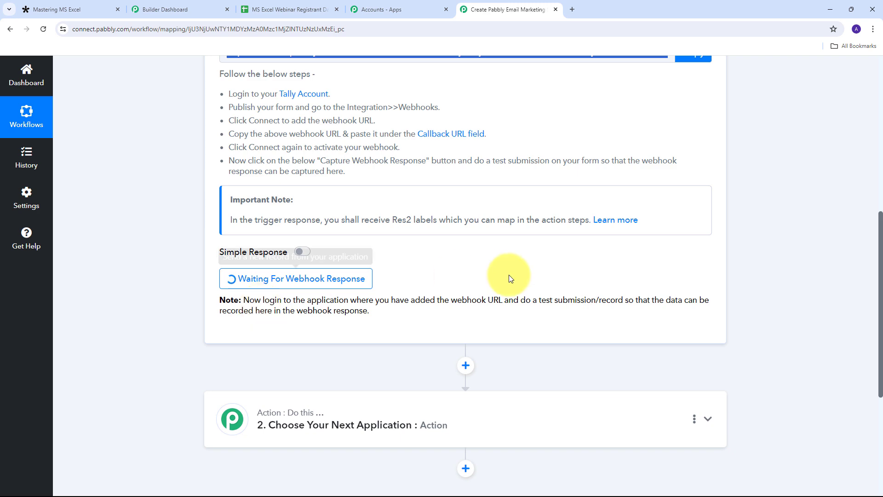
left_click(55, 5)
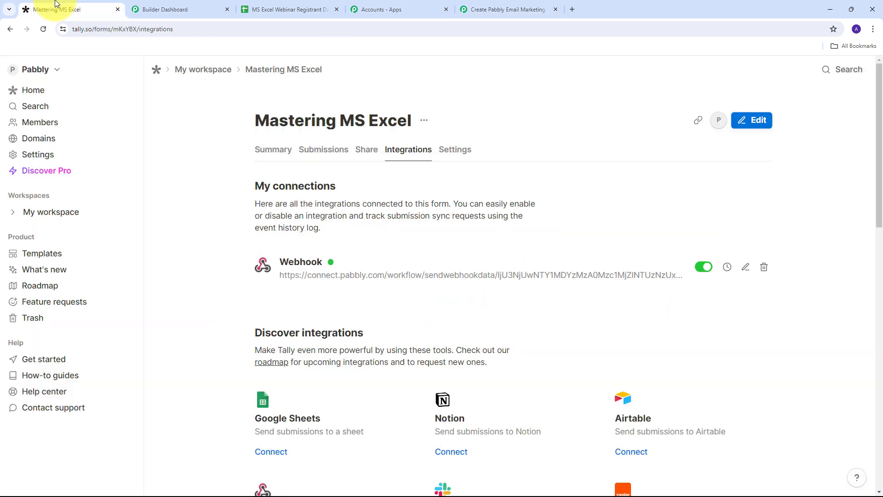
left_click(276, 151)
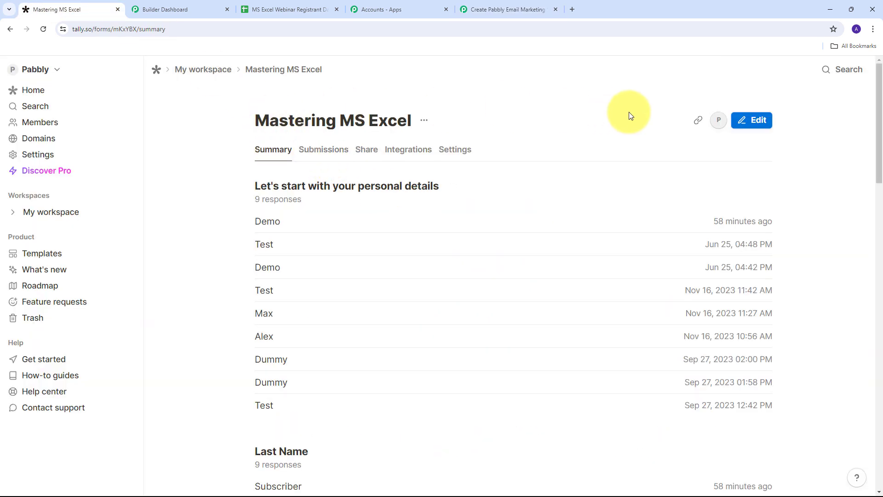
left_click(697, 122)
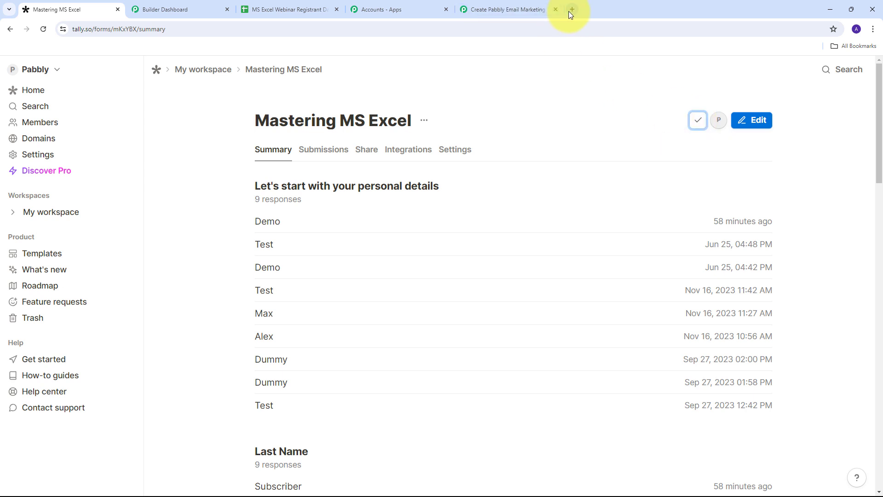
left_click(572, 9)
key("ctrl+v")
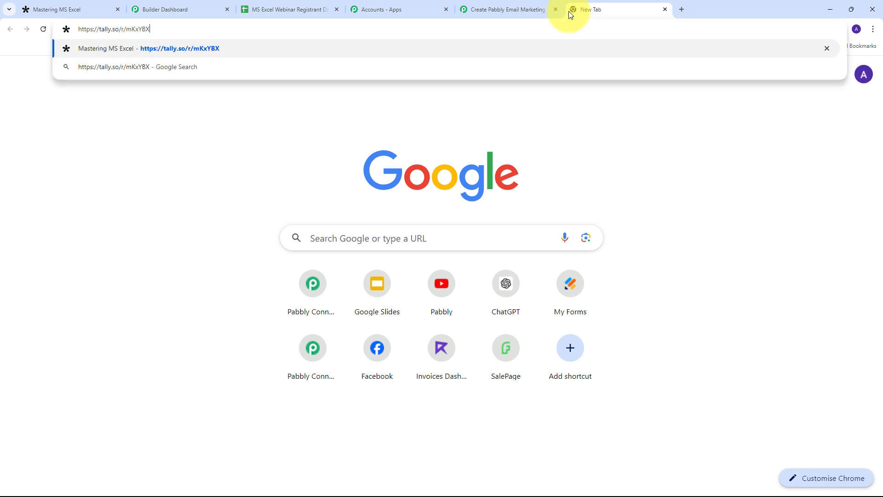
key("Return")
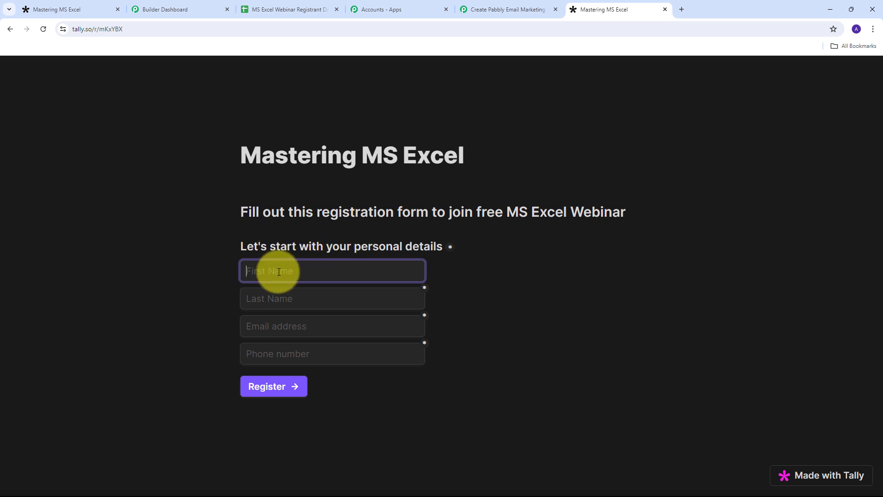
type("Test")
key("Tab")
type("User")
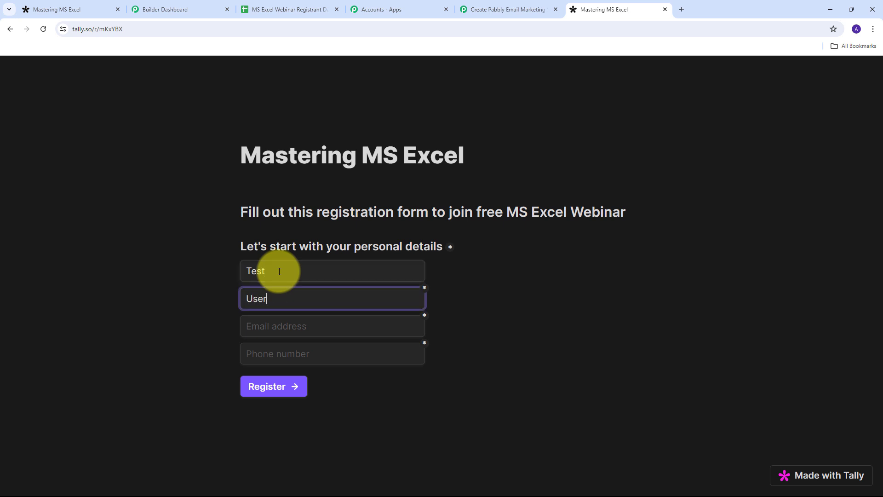
key("Tab")
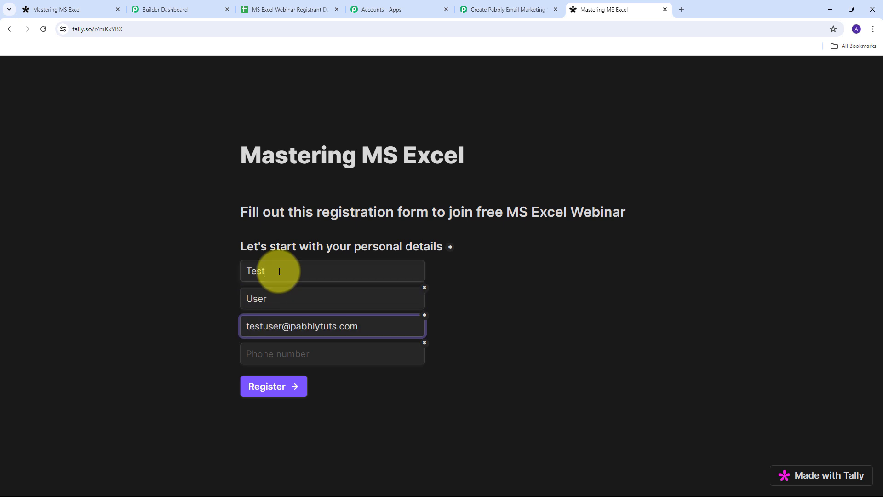
left_click(290, 347)
type("9")
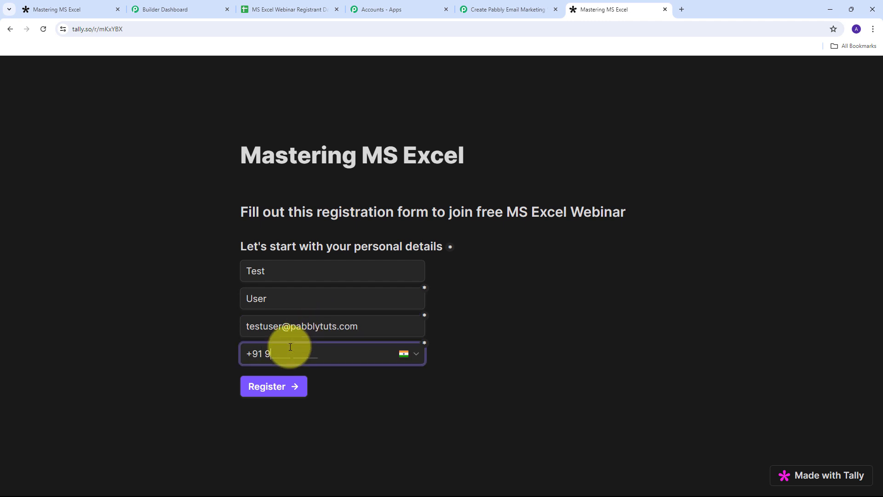
type("899999999999")
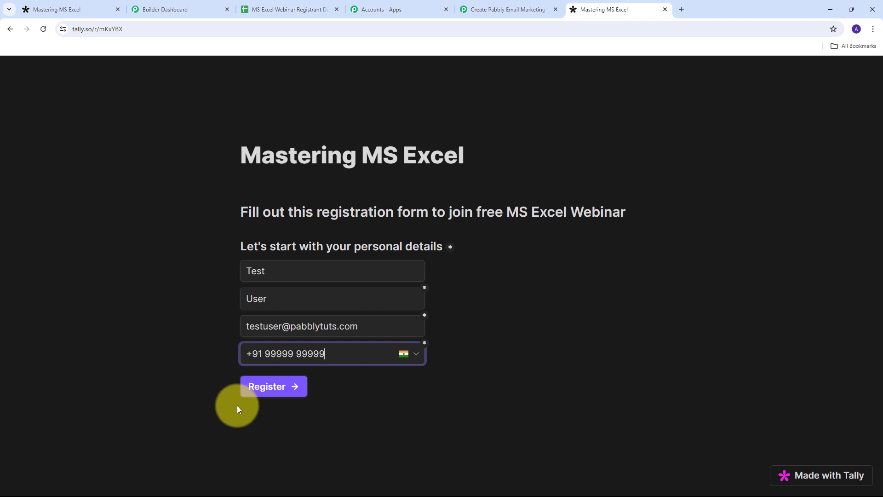
left_click(276, 393)
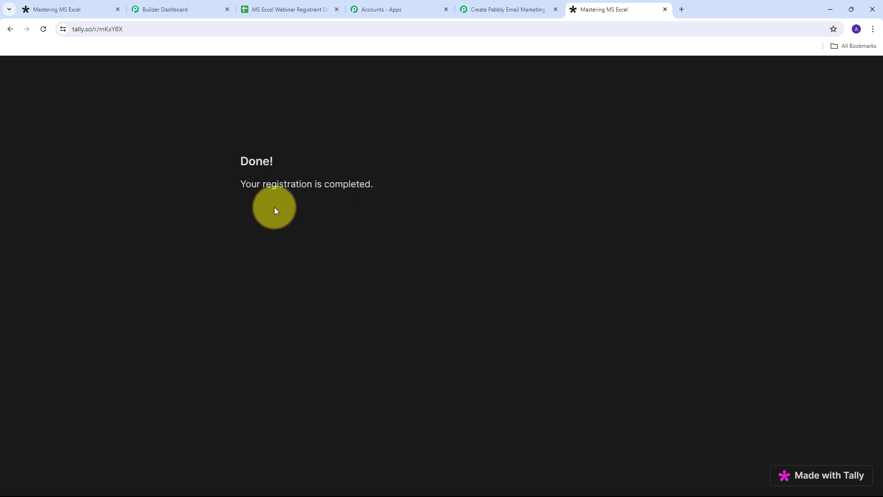
Step: Review the captured Tally response, highlighting the first name Test, last name, e-mail and phone values
left_click(493, 10)
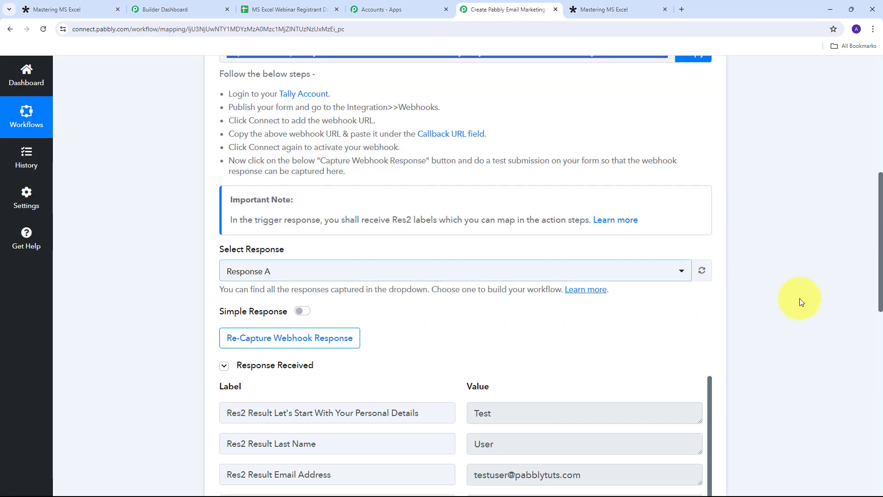
scroll(763, 242, "down", 4)
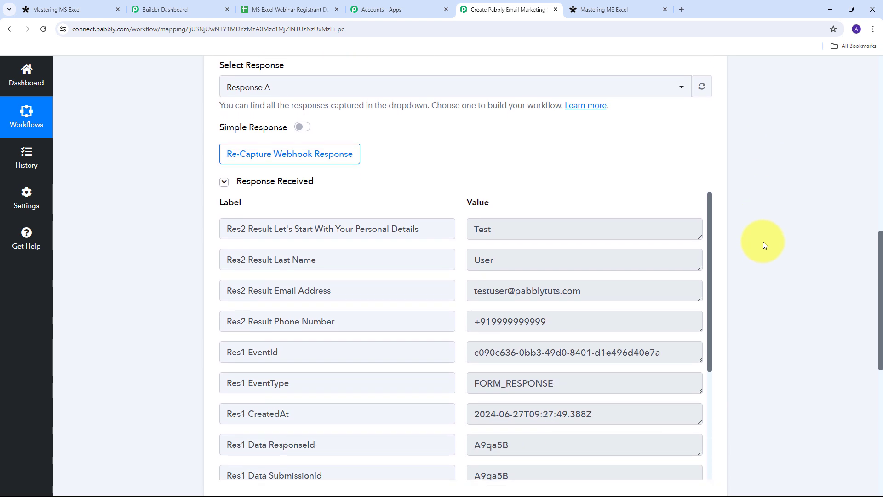
scroll(762, 241, "down", 1)
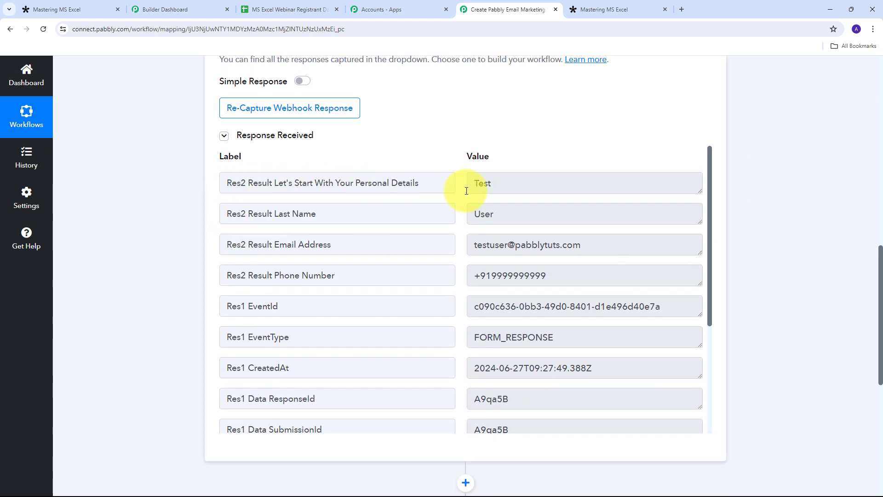
left_click_drag(532, 188, 445, 188)
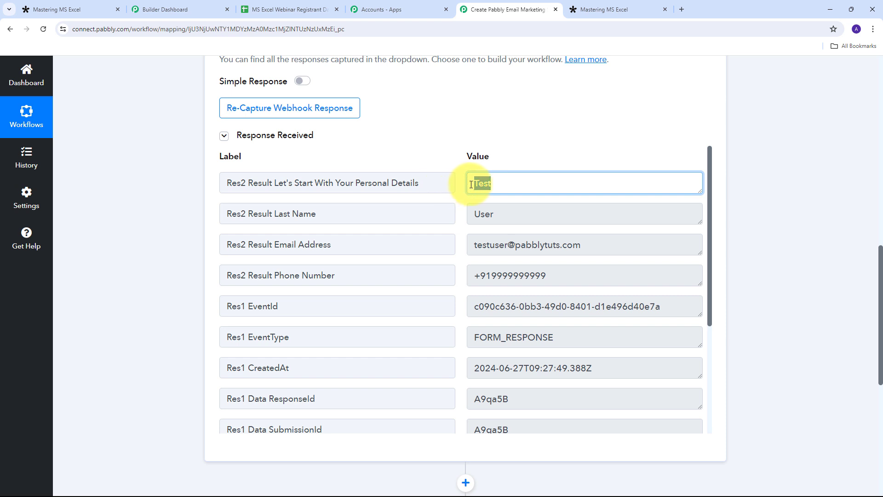
left_click_drag(546, 218, 394, 217)
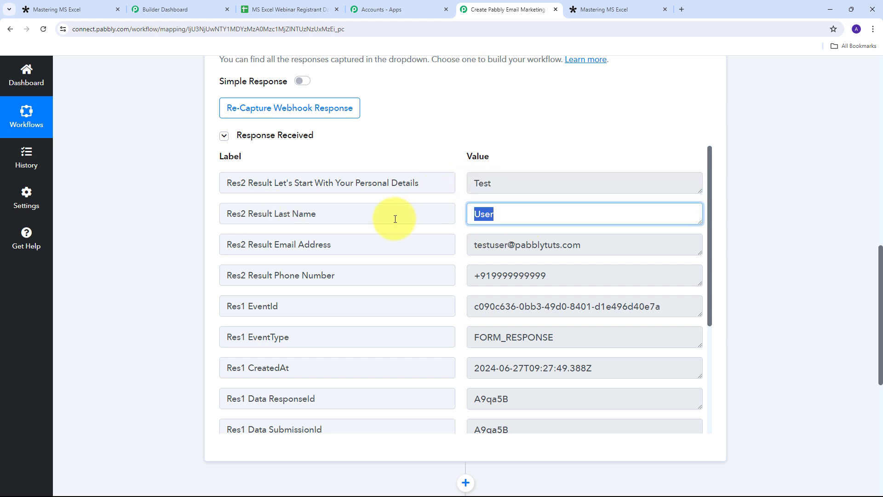
scroll(309, 211, "down", 1)
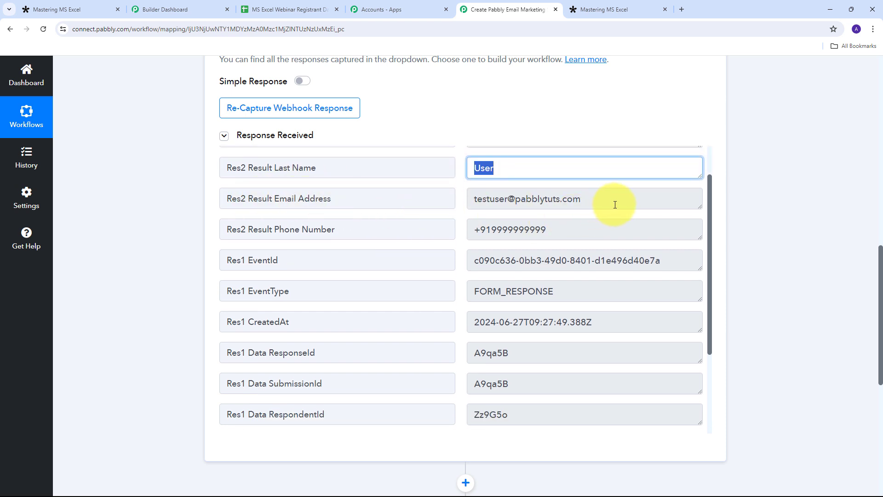
left_click_drag(614, 200, 345, 192)
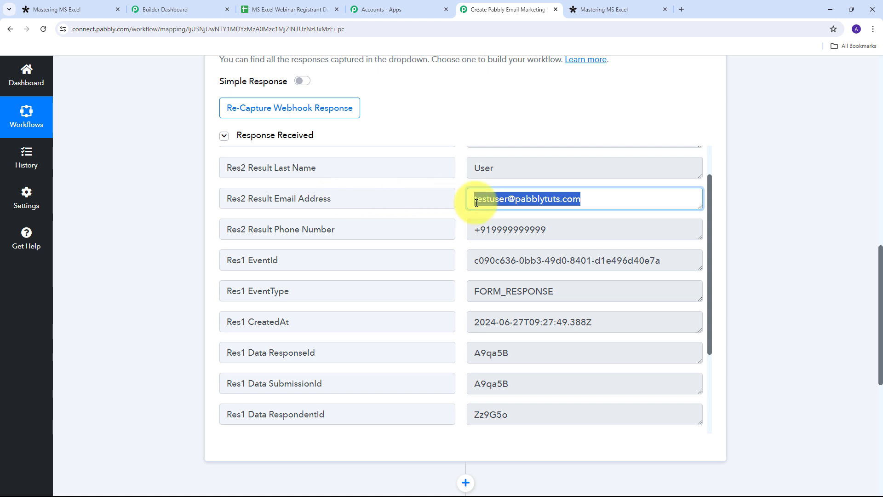
left_click_drag(583, 230, 414, 238)
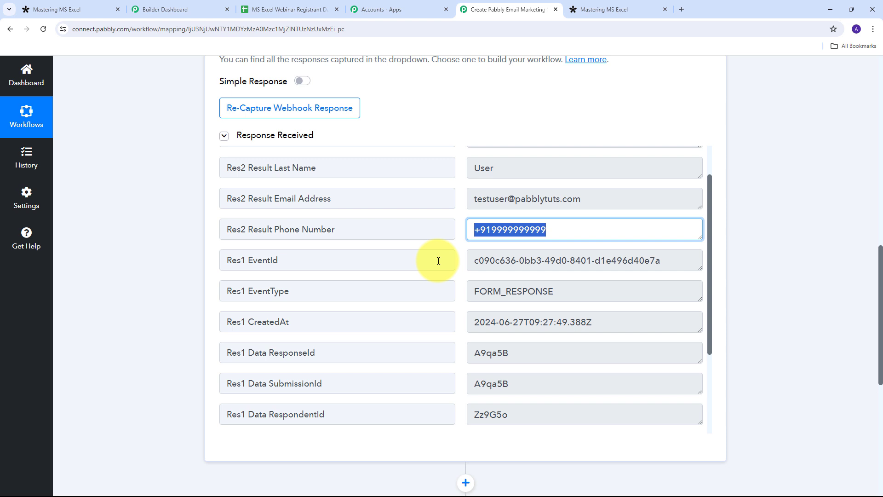
scroll(439, 260, "up", 1)
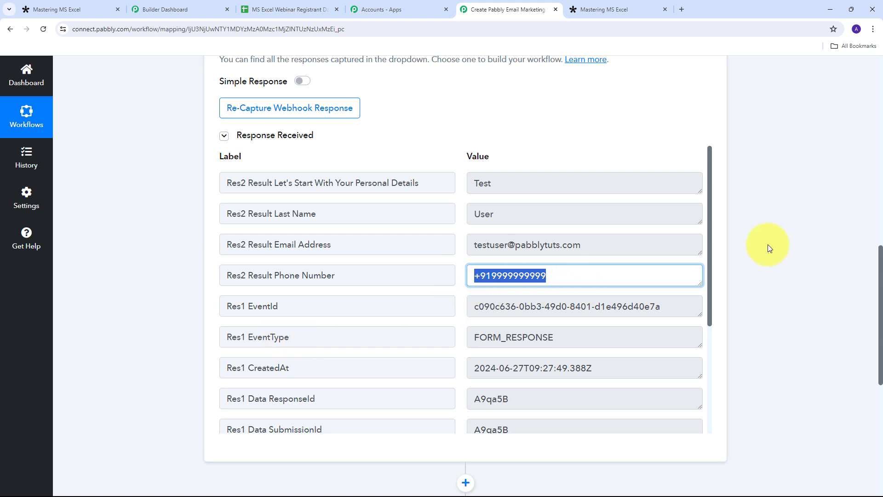
scroll(768, 244, "down", 5)
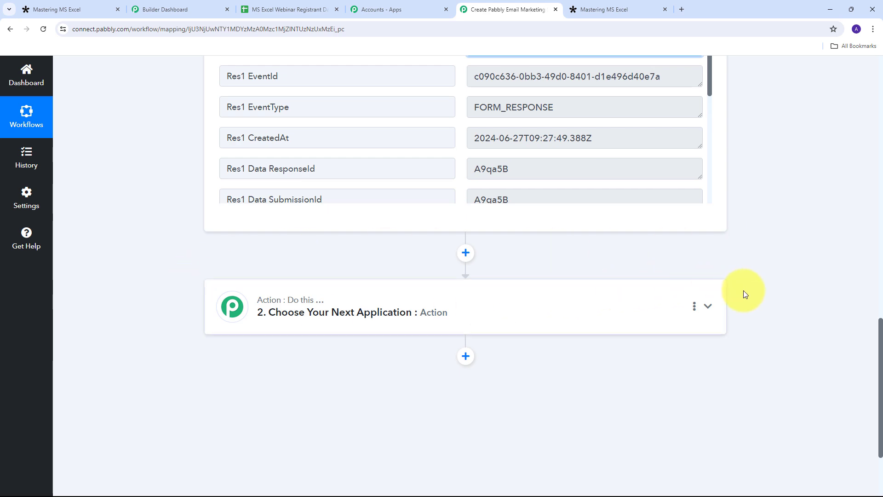
Step: Set the action step to Pabbly Email Marketing's Add Subscribers event and begin connecting the account
left_click(707, 306)
scroll(242, 222, "up", 5)
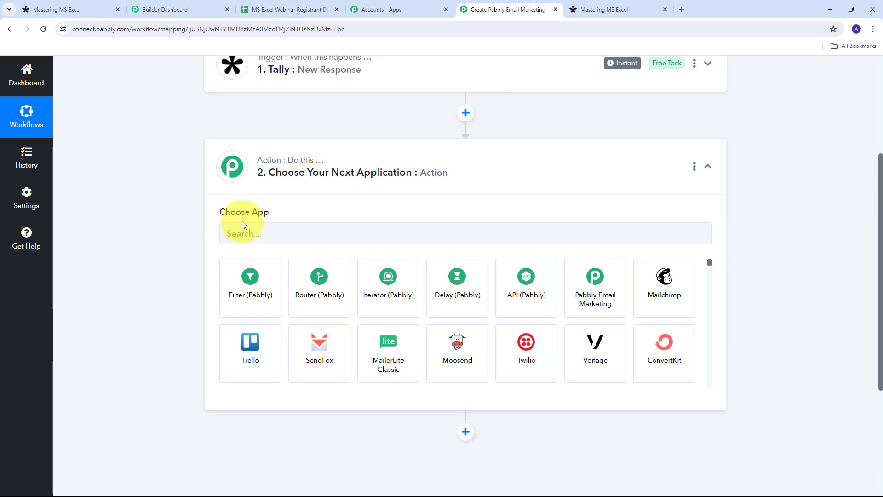
left_click(248, 253)
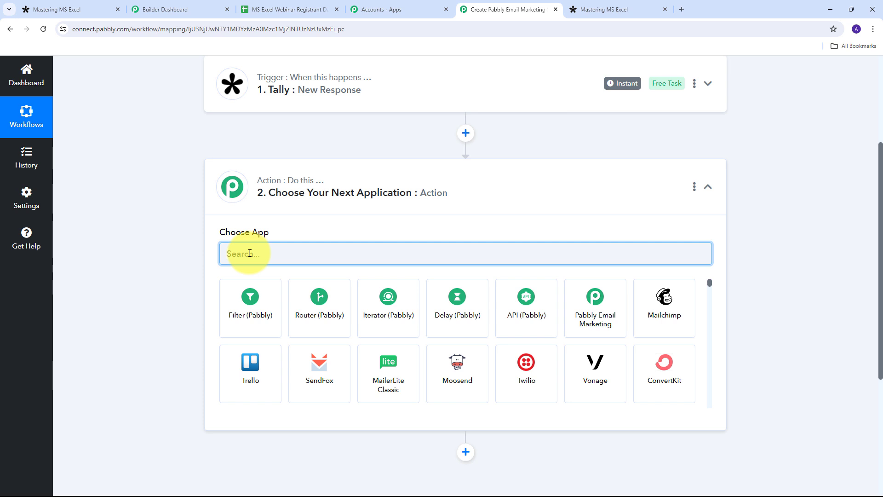
type("Pabbly ")
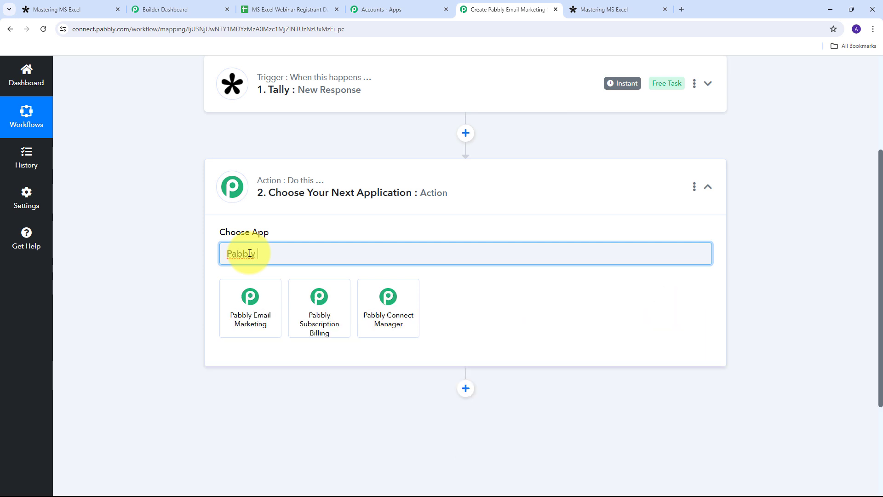
type("Email Marketing")
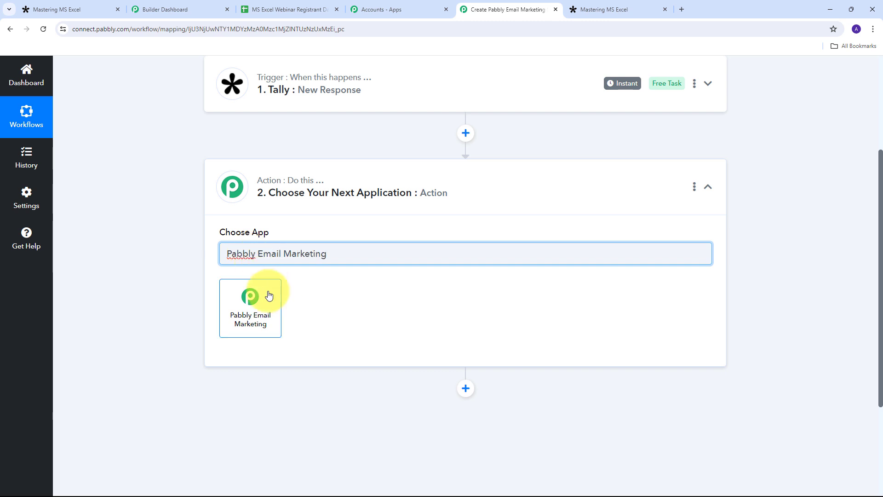
left_click(249, 300)
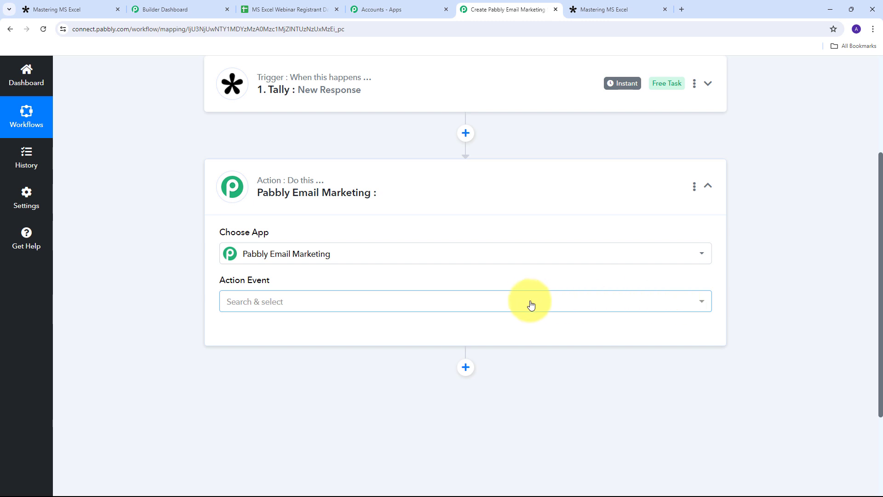
left_click(528, 303)
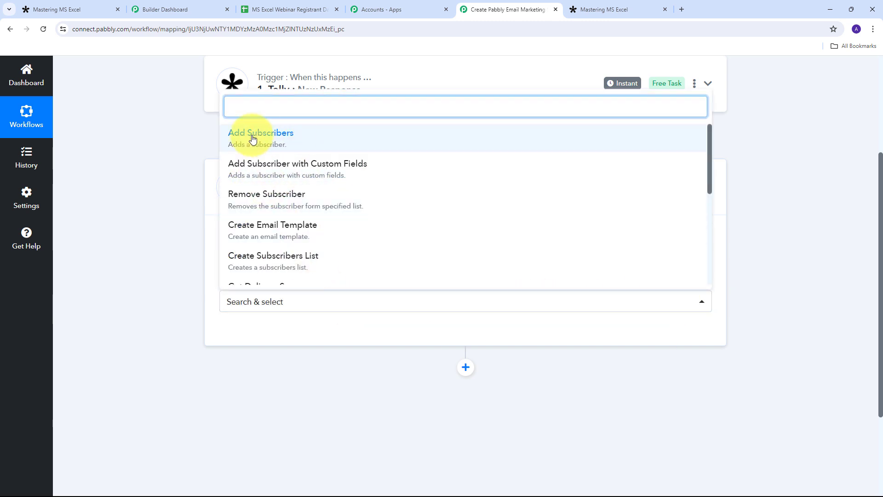
left_click(277, 140)
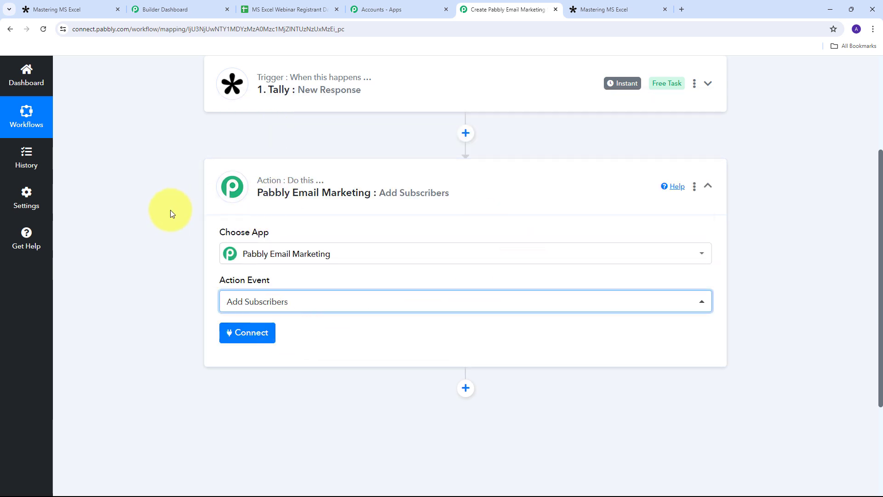
left_click(250, 335)
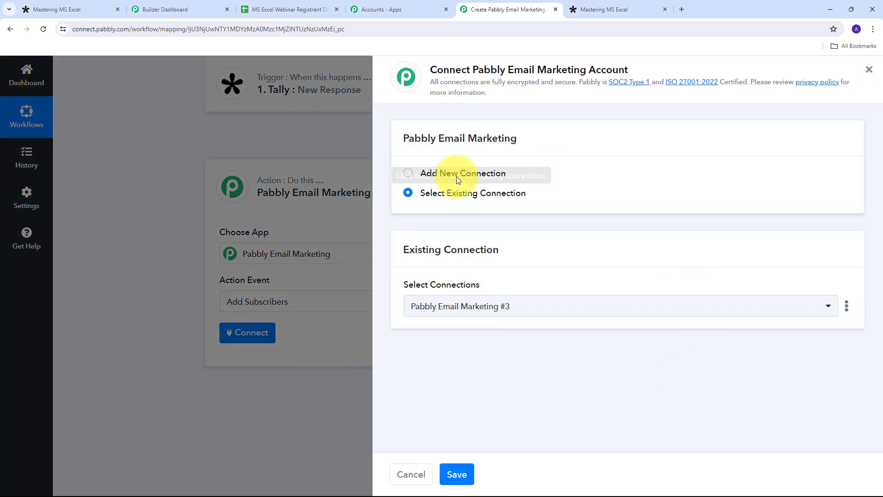
Step: Start a new Pabbly Email Marketing #4 connection, then bring up the Email Marketing dashboard
left_click(456, 173)
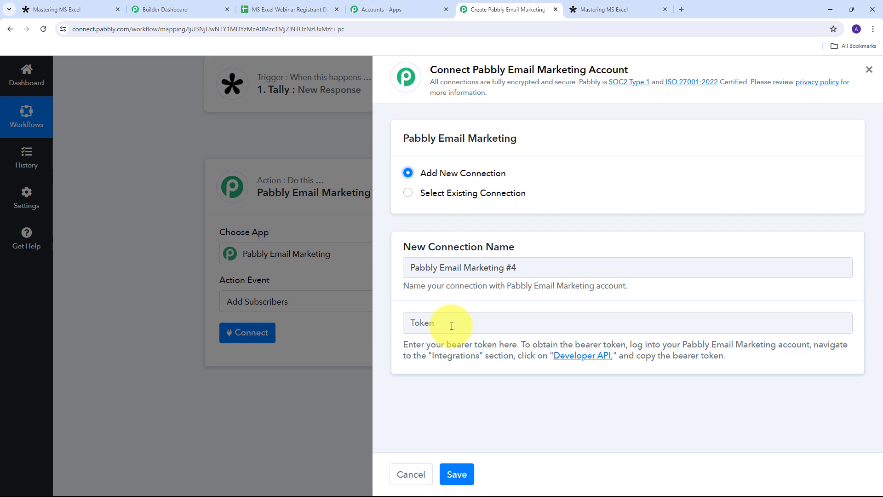
left_click(159, 7)
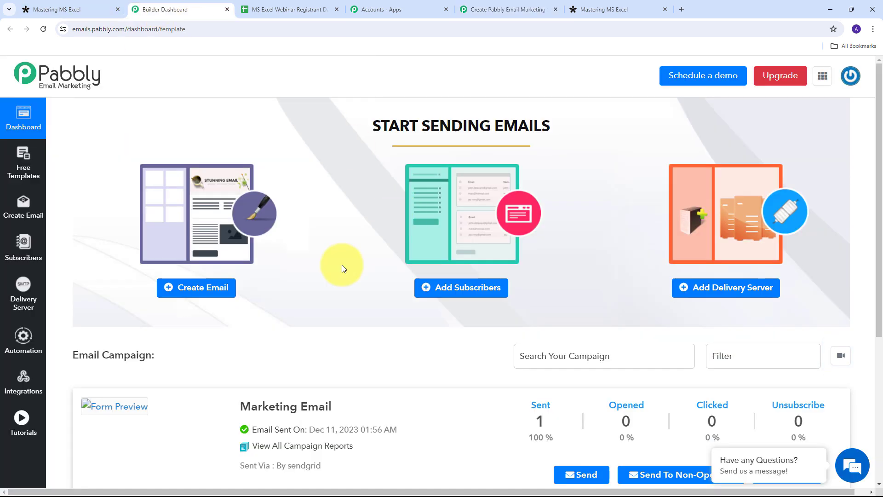
Step: Regenerate and copy the bearer token under Integrations > Developer API
left_click(29, 381)
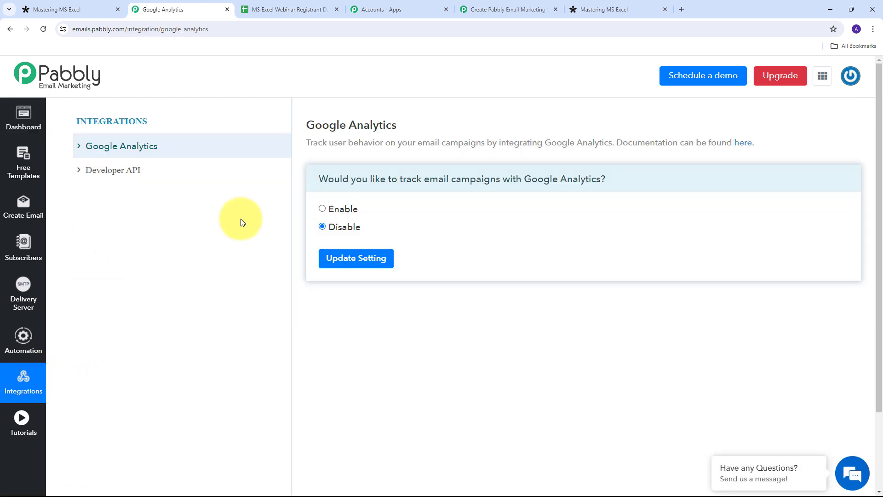
left_click(110, 177)
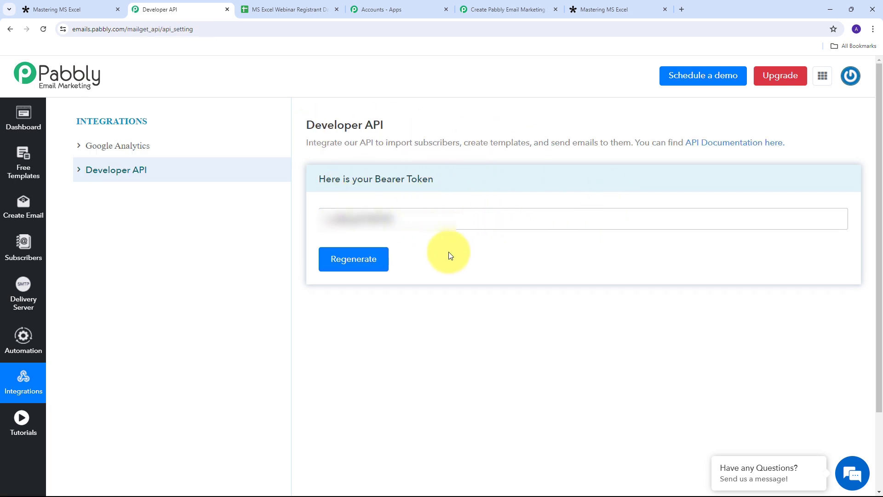
left_click(353, 262)
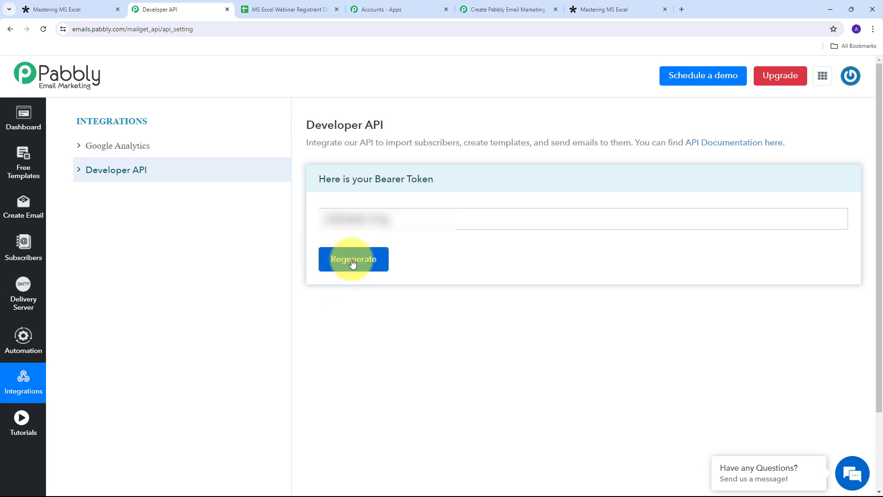
left_click(317, 217)
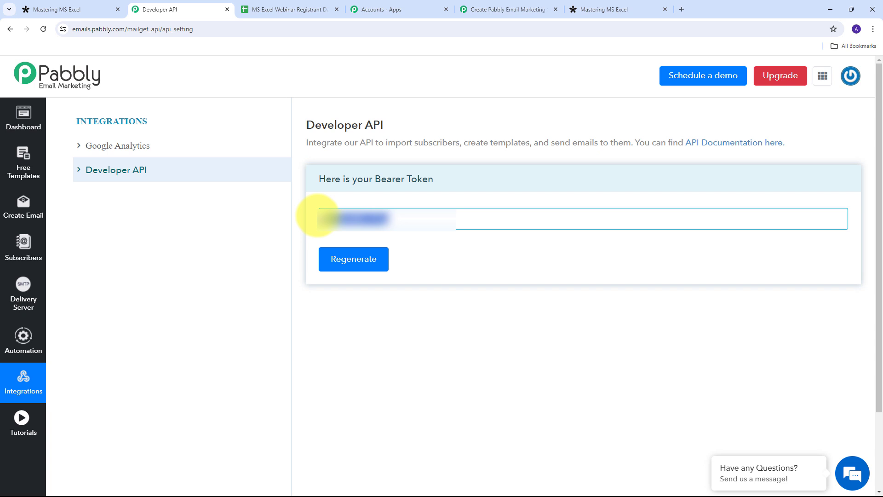
Step: Paste the bearer token into the connection's Token field and save the connection
left_click(465, 10)
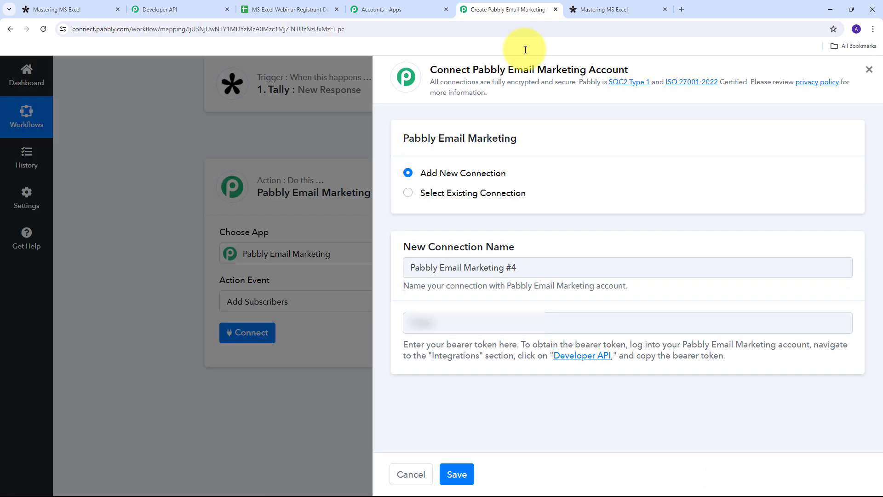
left_click(439, 323)
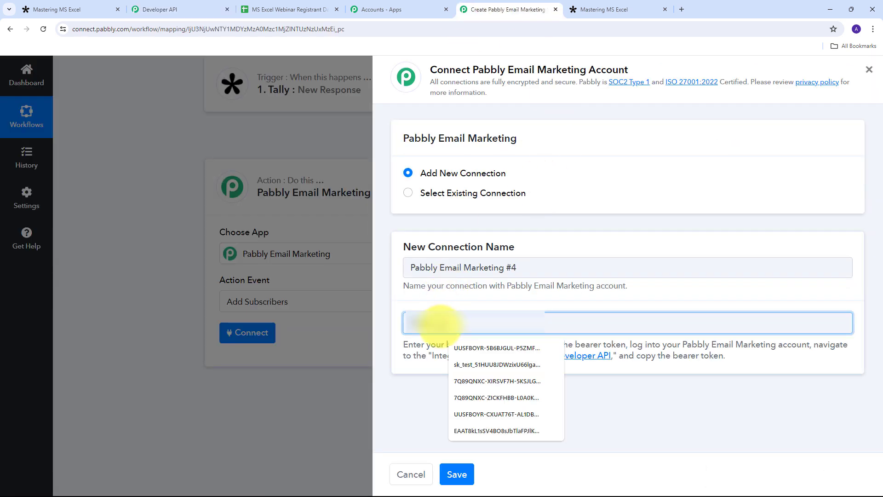
key("ctrl+v")
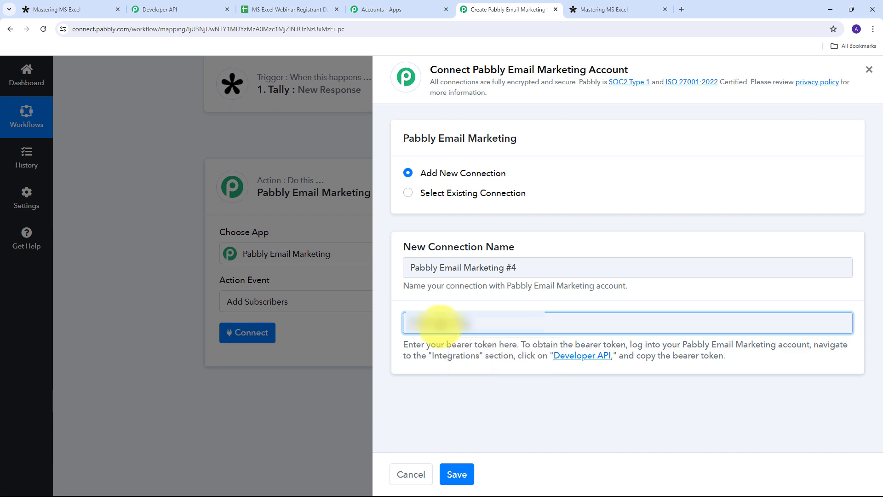
left_click(456, 474)
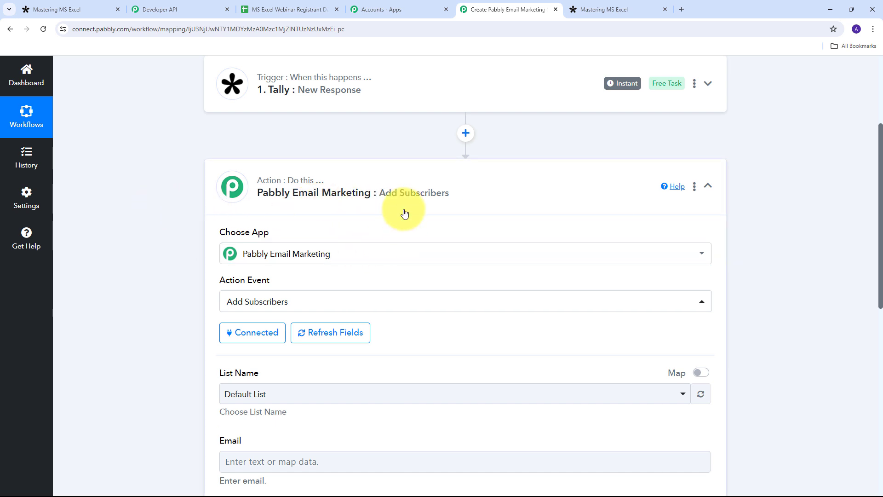
Step: Set List Name to Mastering MS Excel Registrant and open the data picker for Email
scroll(404, 211, "down", 3)
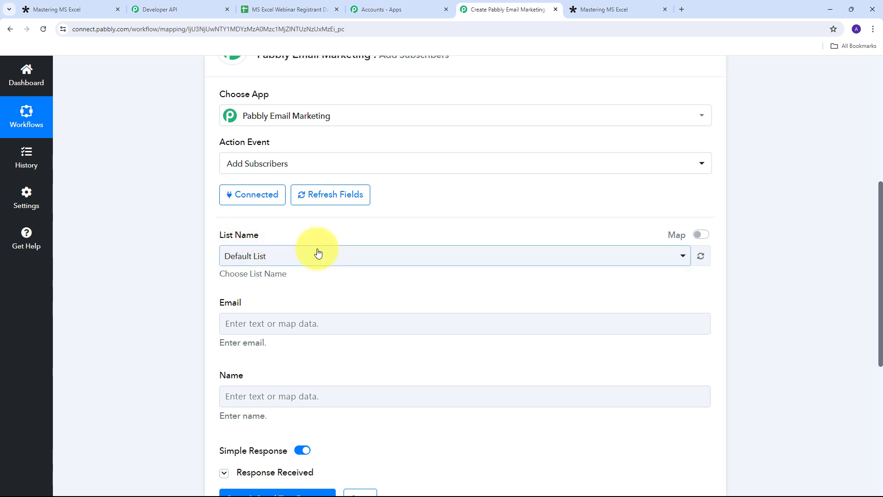
left_click(455, 253)
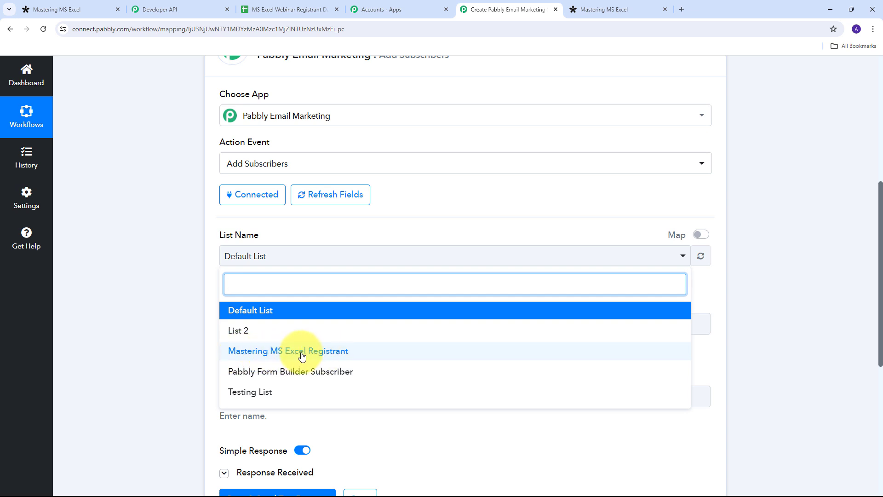
left_click(302, 356)
scroll(372, 290, "down", 1)
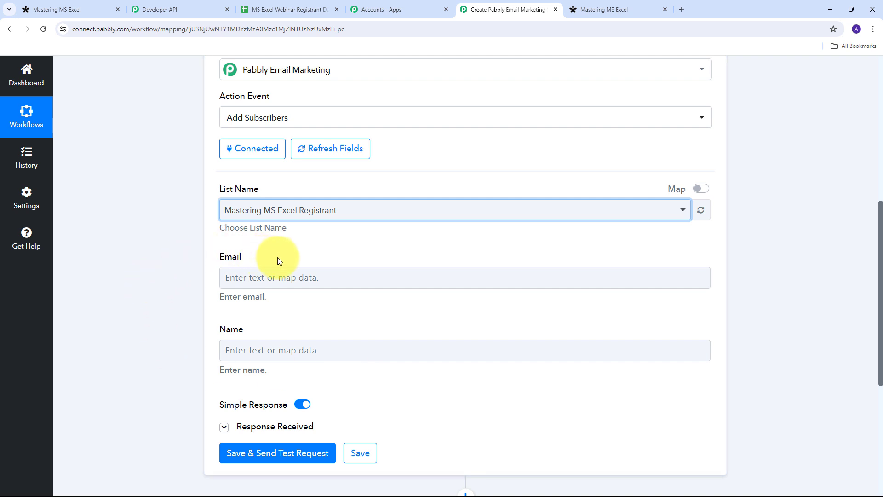
left_click(255, 279)
left_click(453, 276)
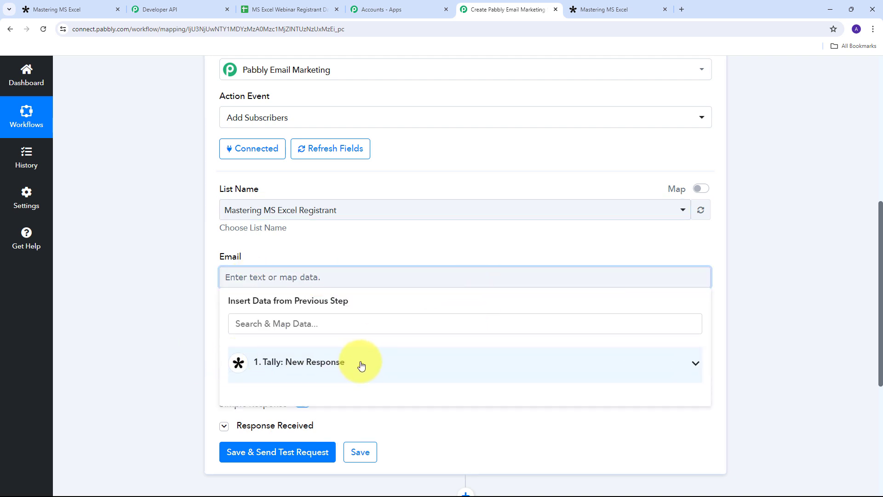
Step: Map the Tally Email Address answer into the subscriber's Email field
left_click(446, 367)
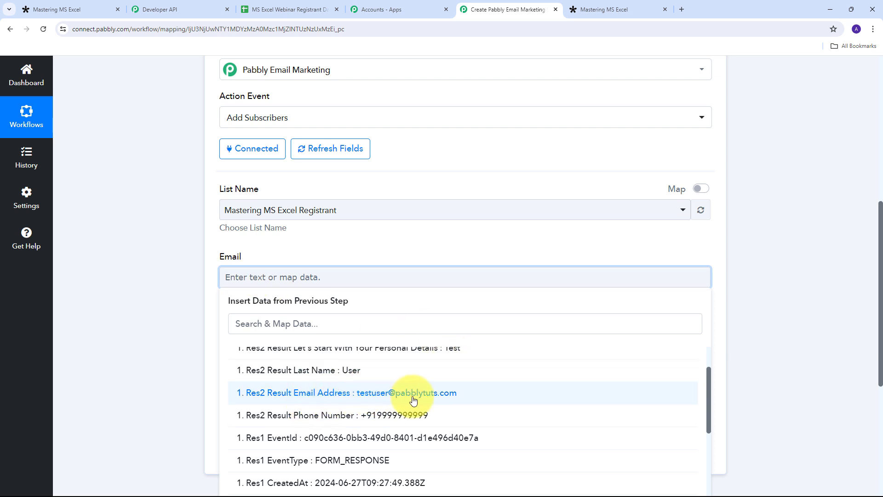
left_click(385, 396)
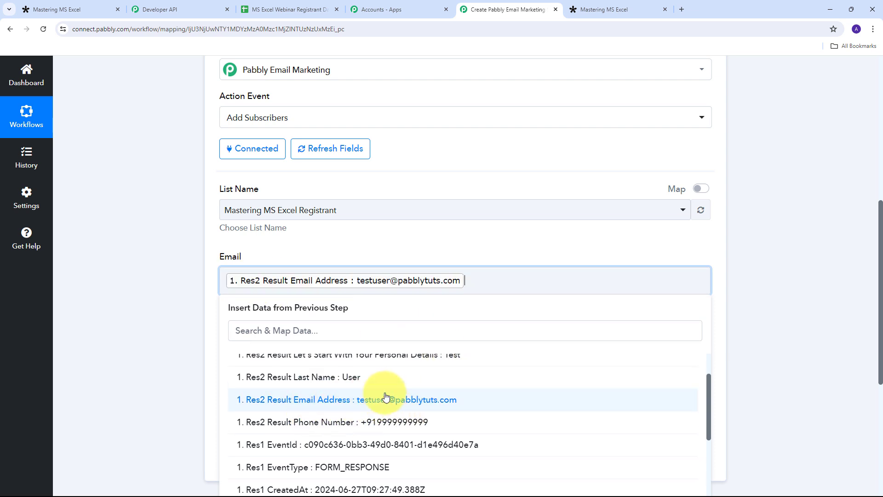
left_click(404, 242)
scroll(322, 276, "down", 1)
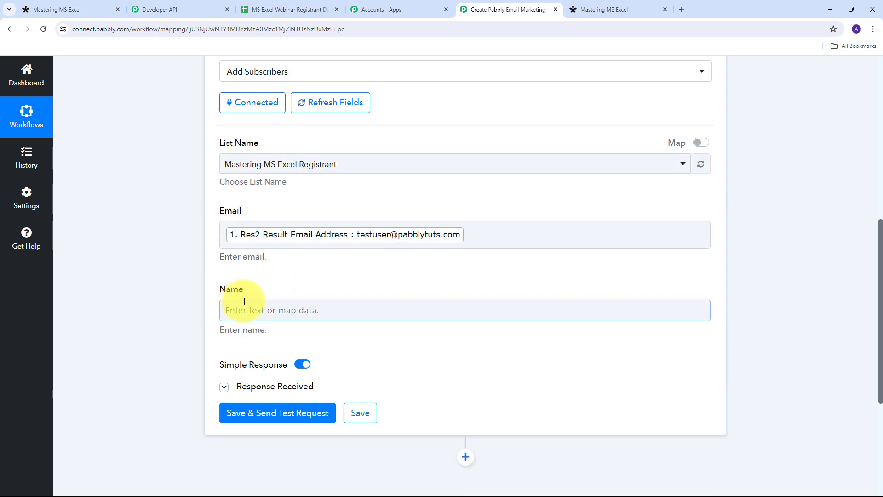
Step: Map the Tally first-name and Last Name answers together into the Name field
left_click(272, 311)
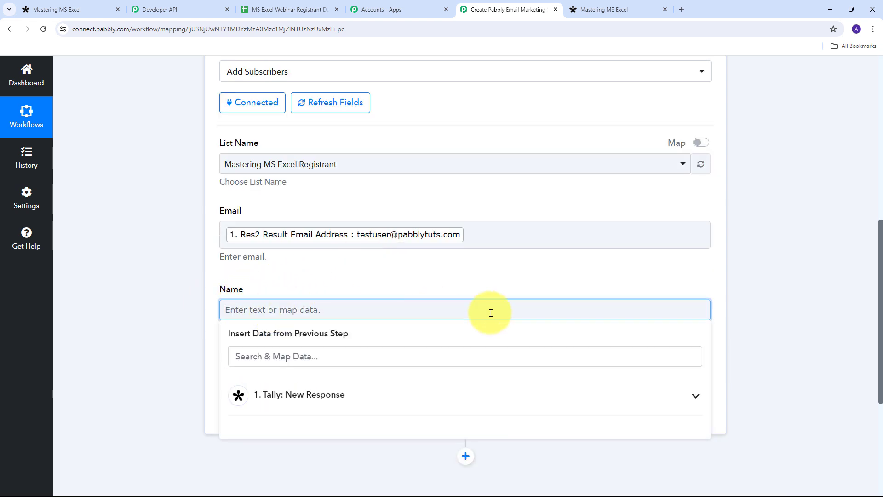
left_click(360, 396)
scroll(426, 361, "down", 3)
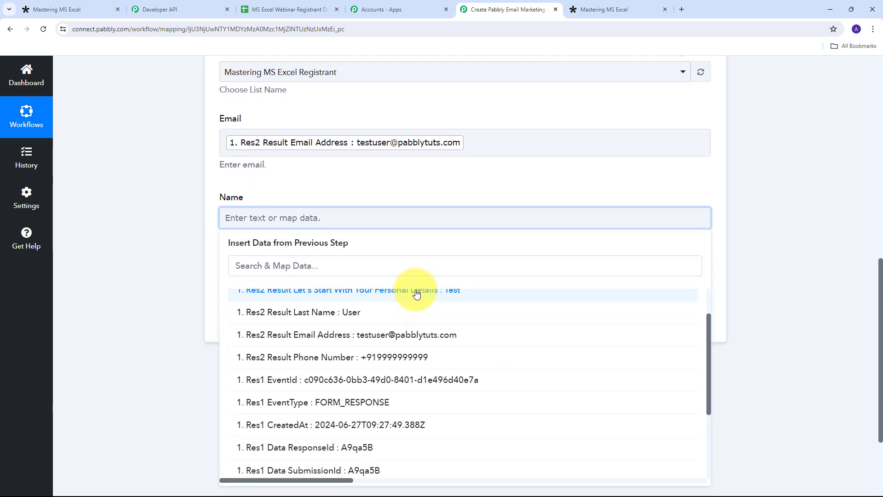
scroll(403, 308, "up", 1)
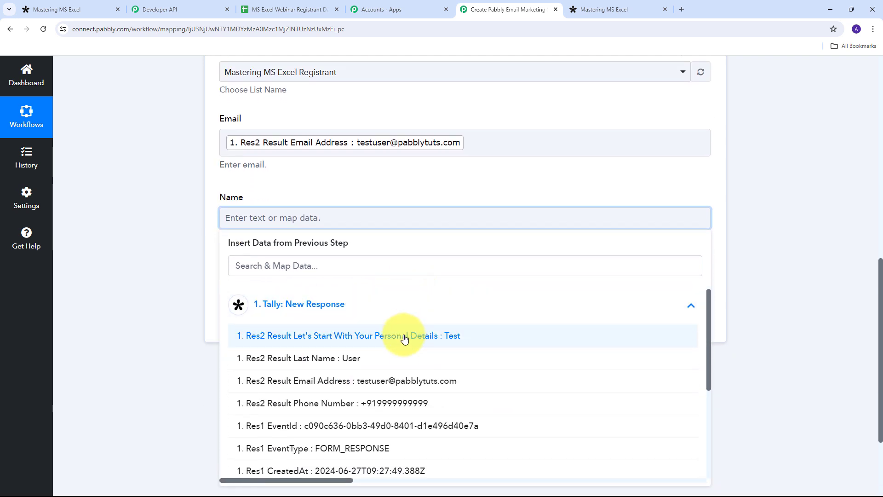
left_click(404, 338)
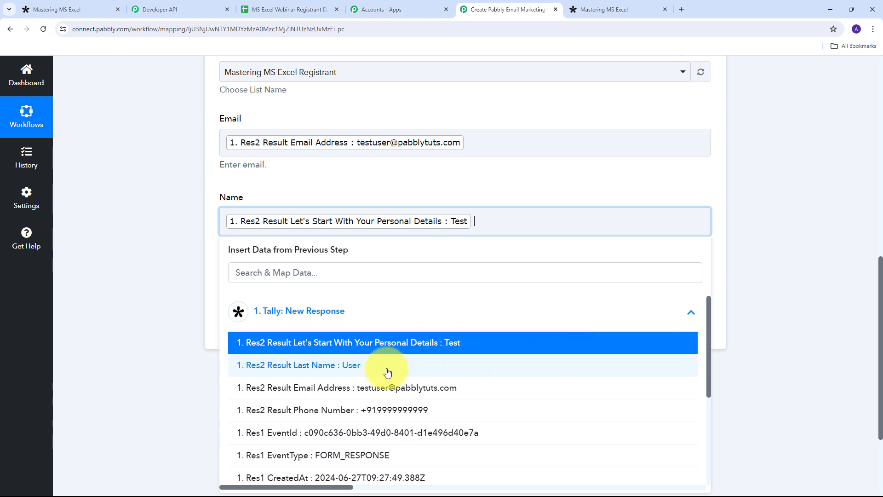
left_click(352, 366)
left_click(436, 182)
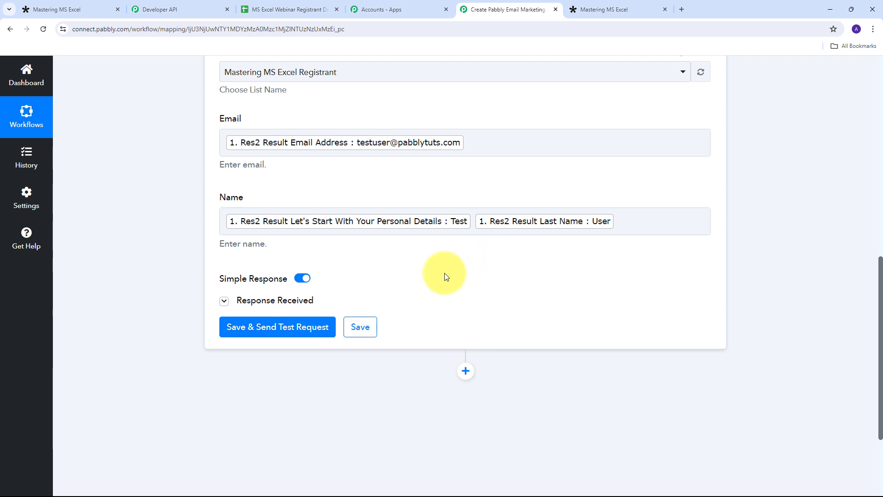
left_click(578, 136)
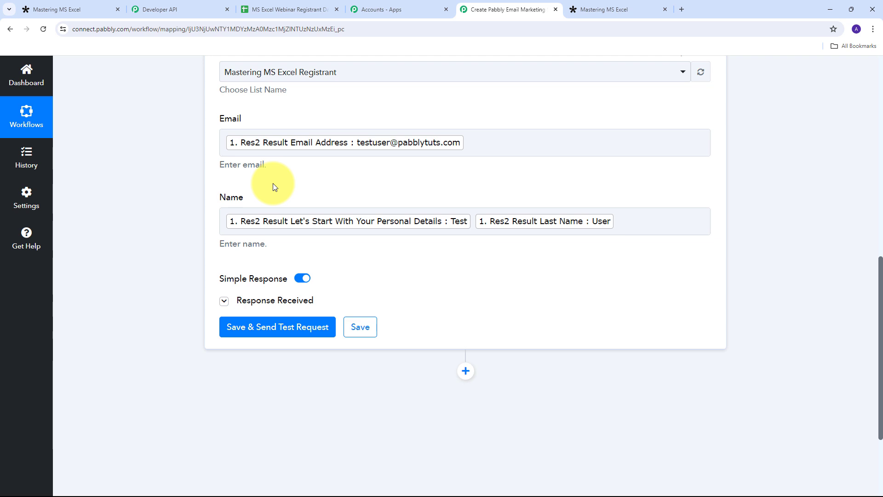
scroll(318, 183, "down", 3)
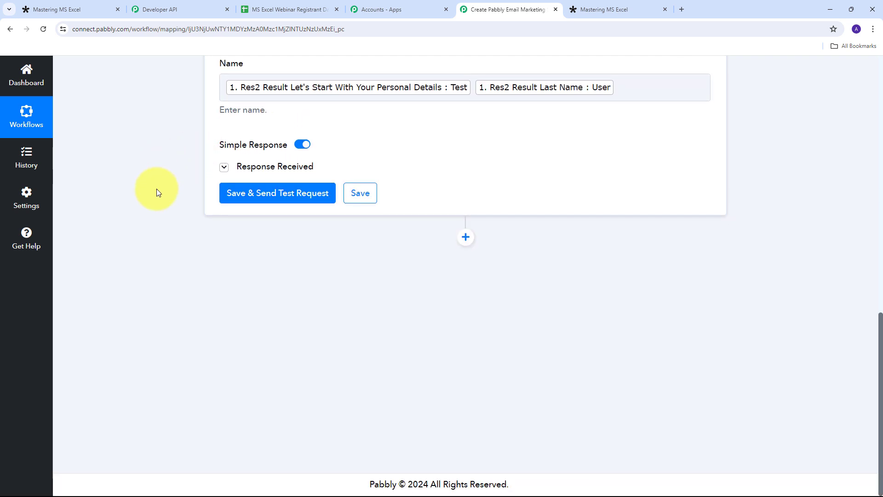
Step: Save and test the step, confirming 'List Updated Successfully, Total Emails In List : 2'
left_click(277, 196)
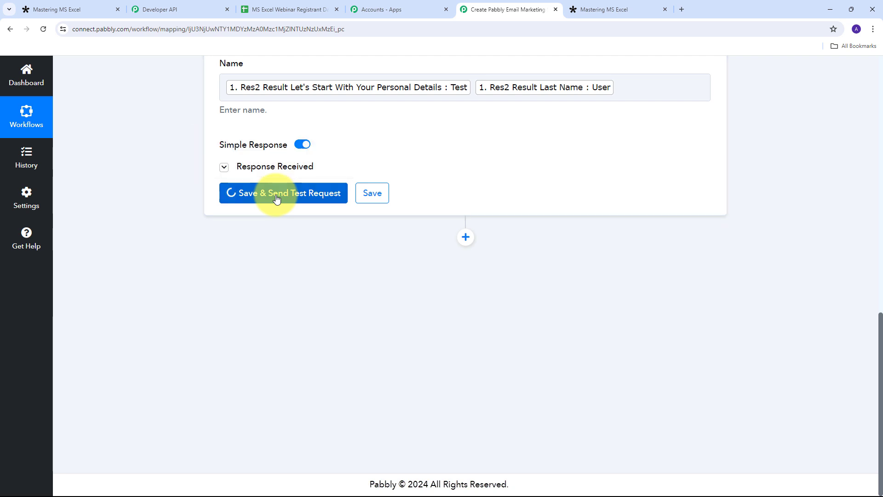
scroll(366, 308, "up", 3)
scroll(230, 310, "down", 1)
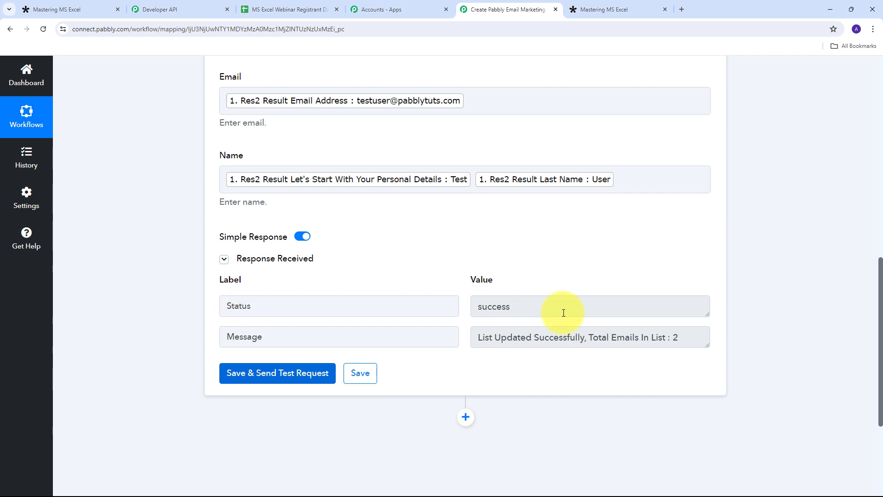
left_click_drag(563, 313, 474, 307)
left_click_drag(289, 337, 229, 337)
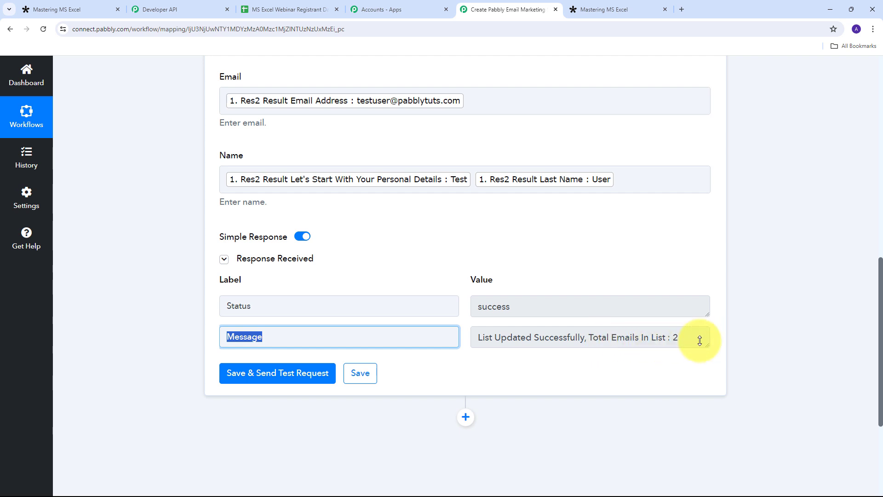
left_click_drag(681, 341, 667, 339)
left_click(452, 263)
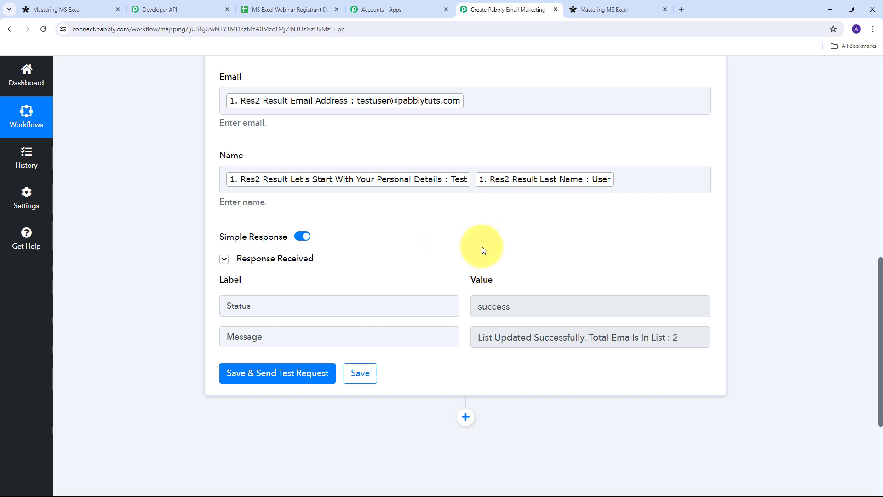
left_click(159, 18)
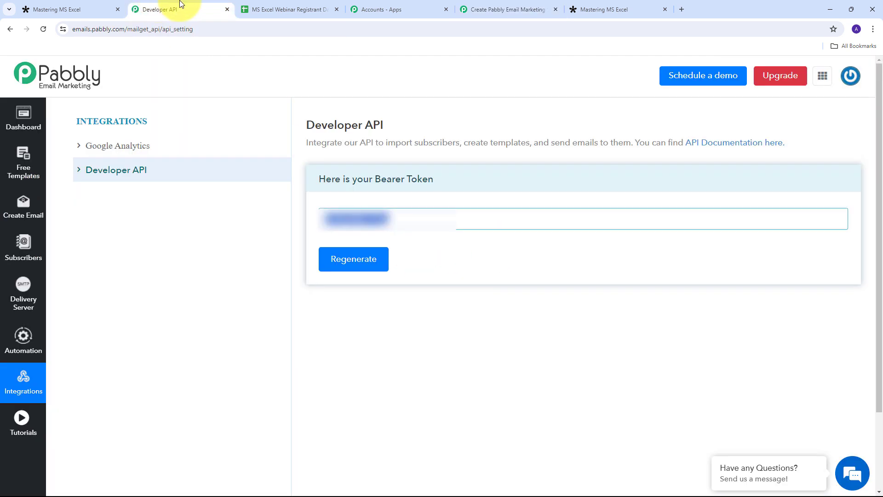
left_click(21, 251)
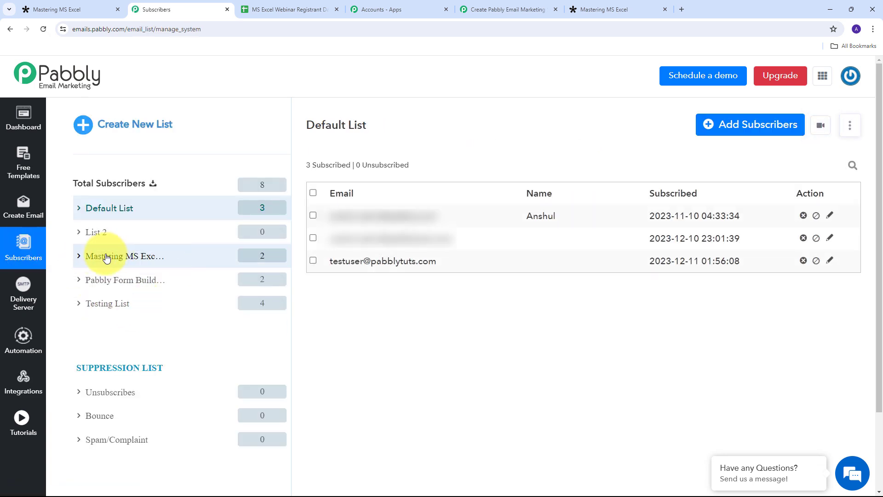
left_click(133, 257)
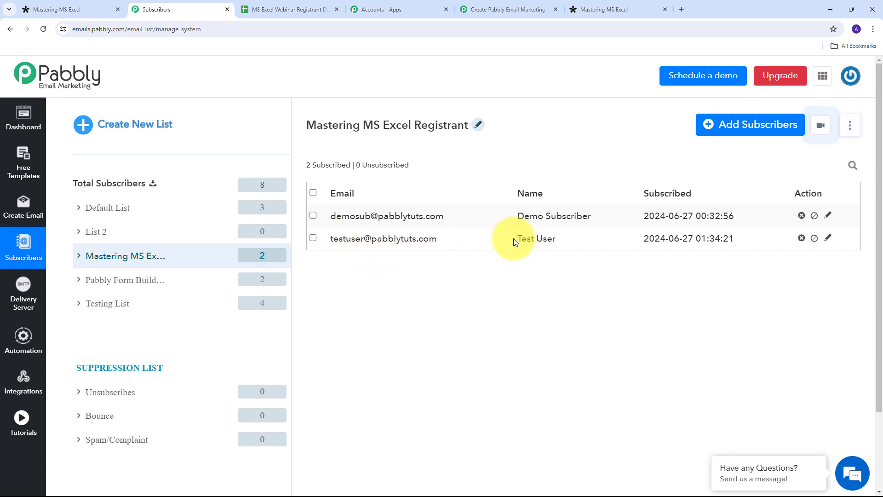
left_click_drag(516, 240, 574, 241)
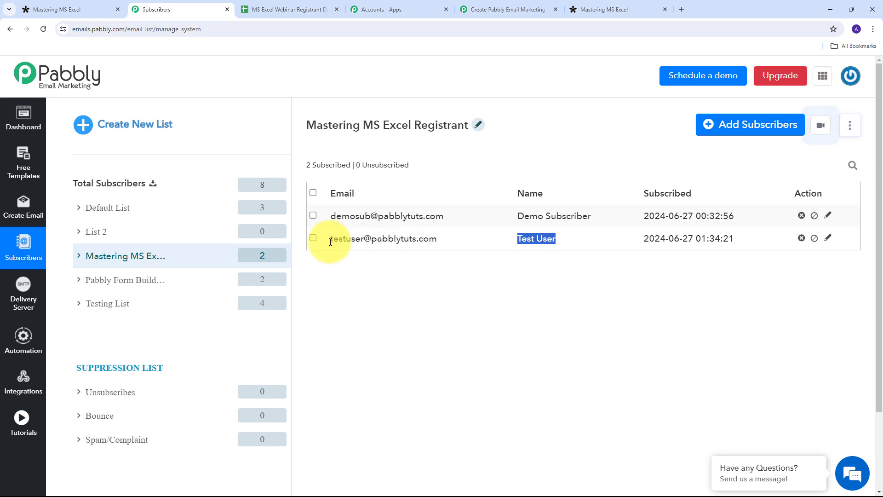
left_click(429, 267)
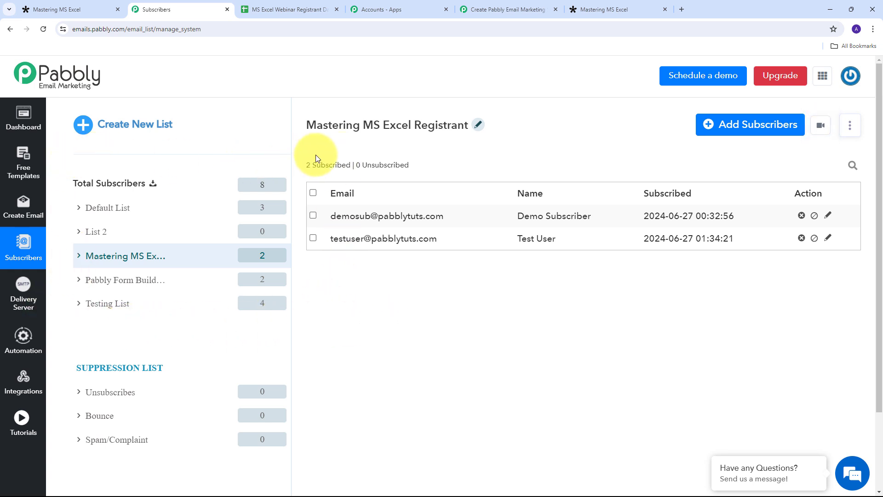
left_click(489, 8)
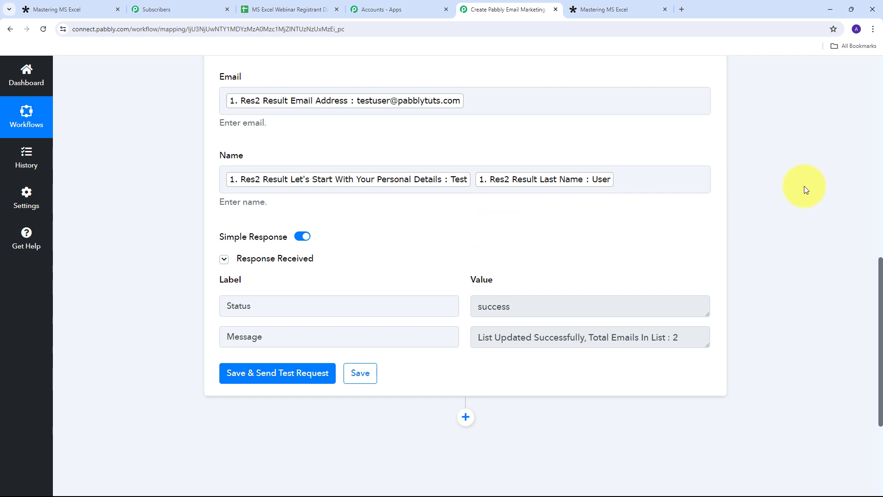
Step: Add a third step using Google Sheets with the Add New Row action event
scroll(804, 186, "down", 4)
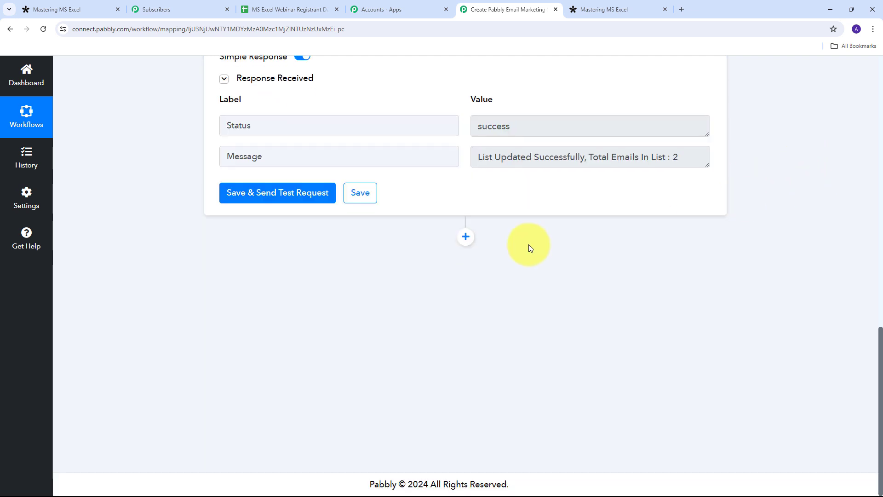
left_click(466, 237)
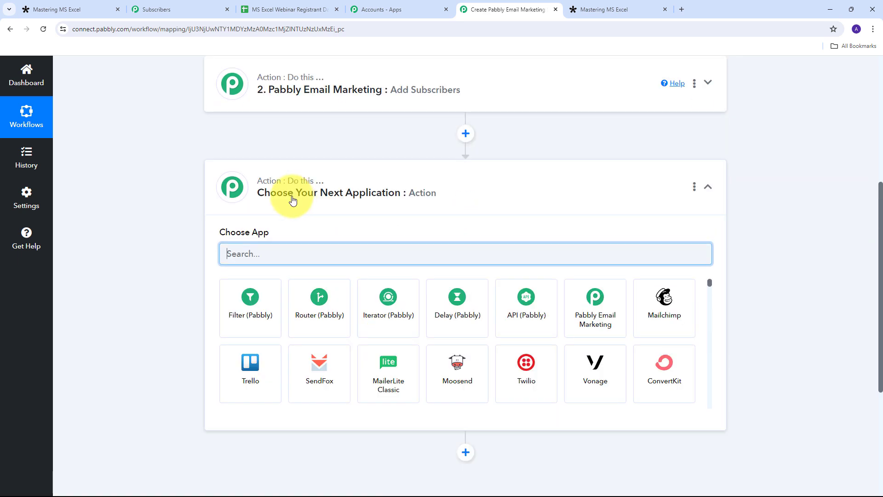
type("Googl")
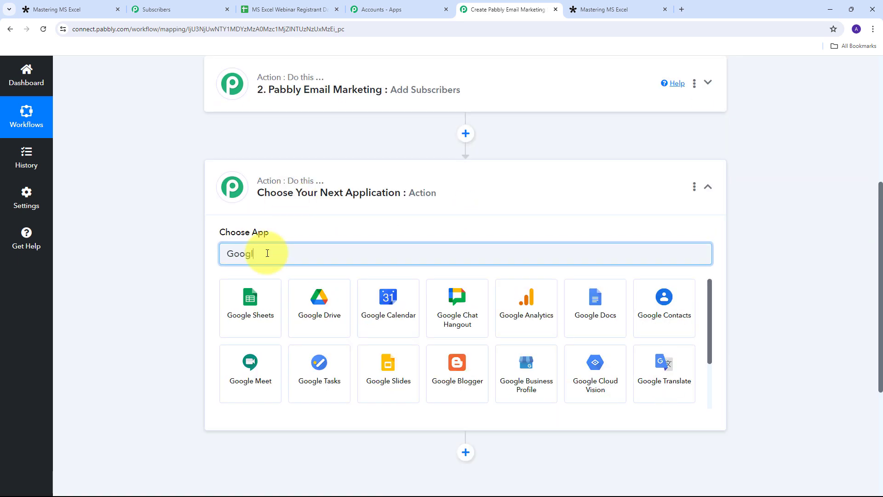
type("e sheets")
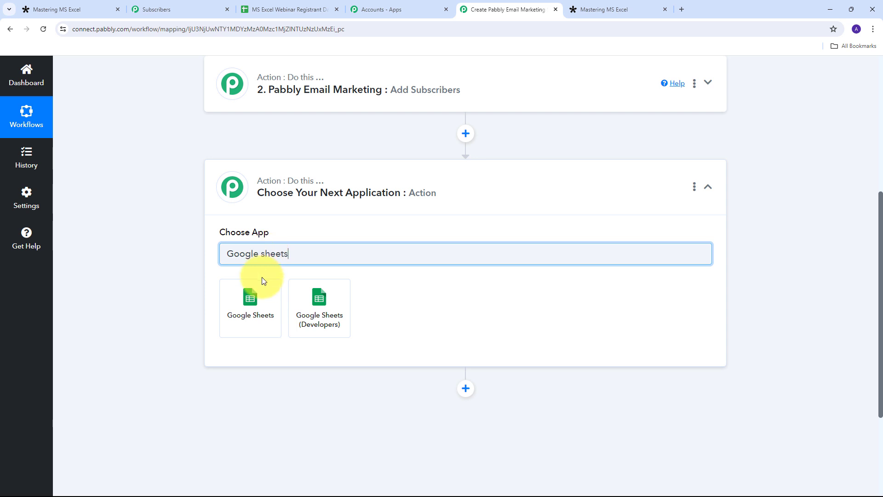
left_click(257, 308)
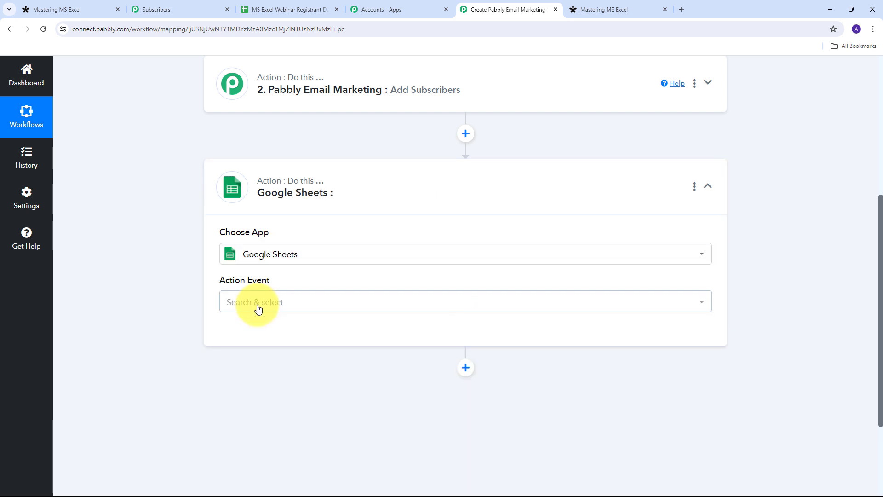
left_click(451, 303)
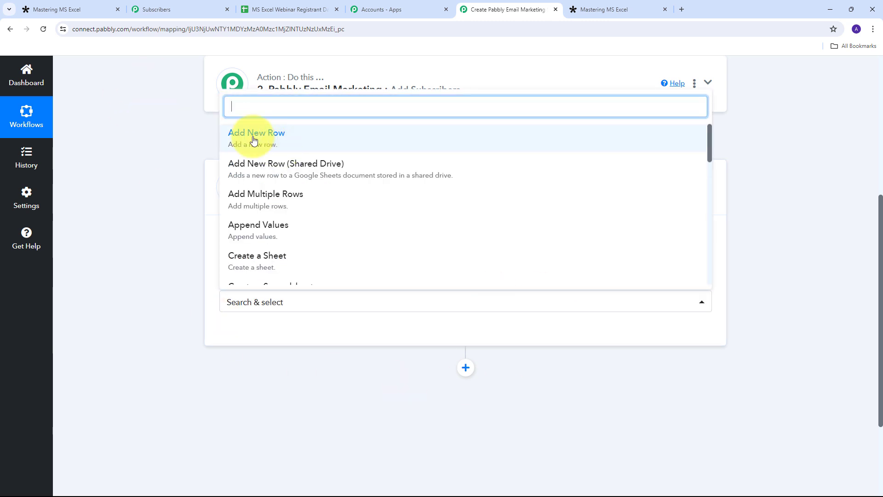
left_click(324, 137)
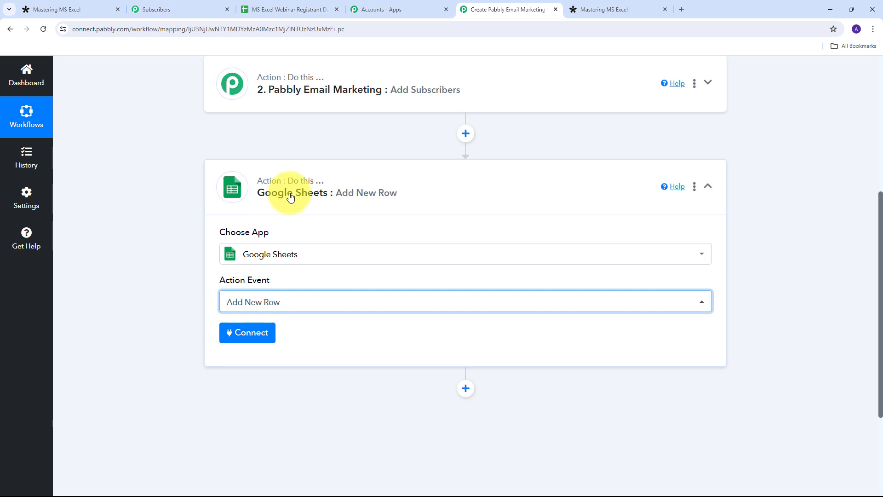
Step: Create a new Google Sheets connection by signing in with Google and allowing access
left_click(254, 333)
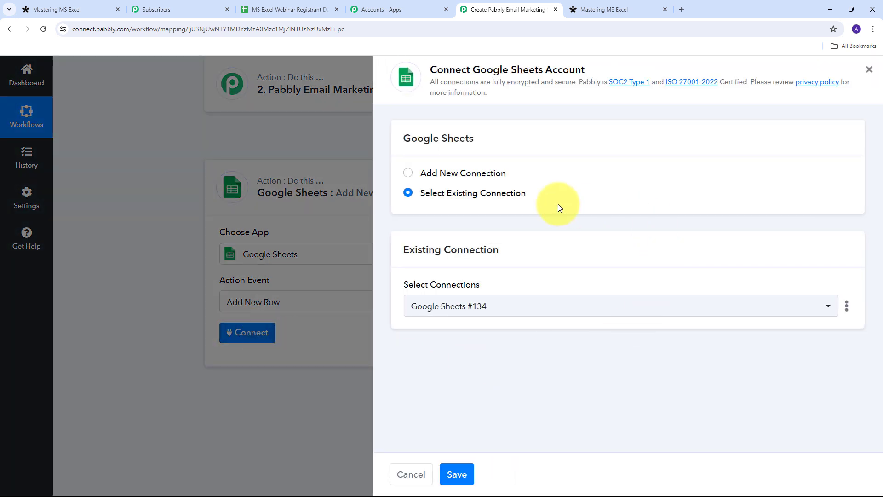
left_click(464, 174)
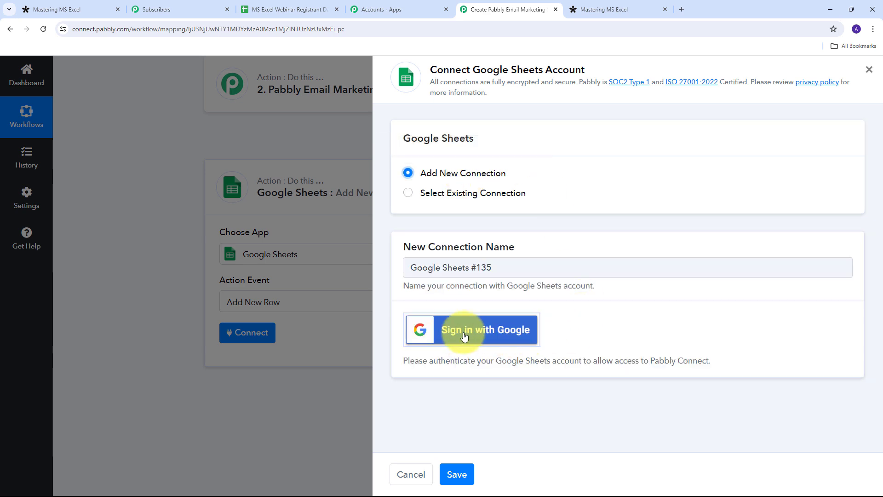
left_click(496, 330)
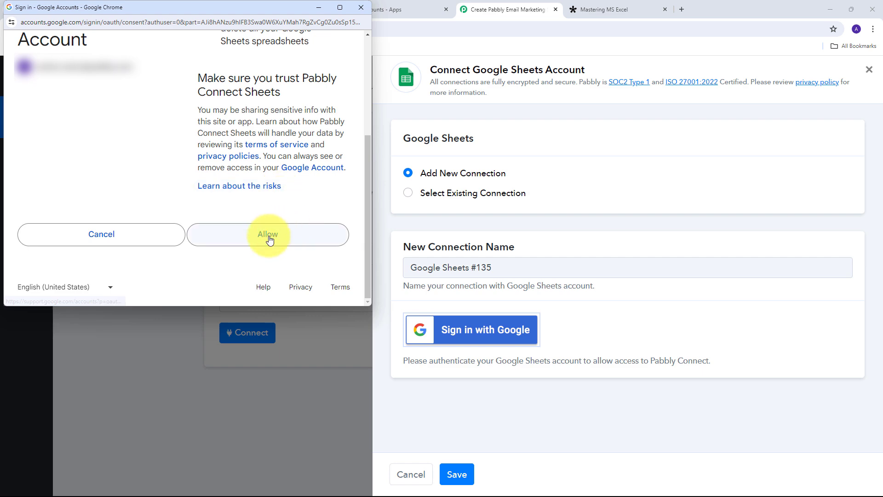
left_click(267, 236)
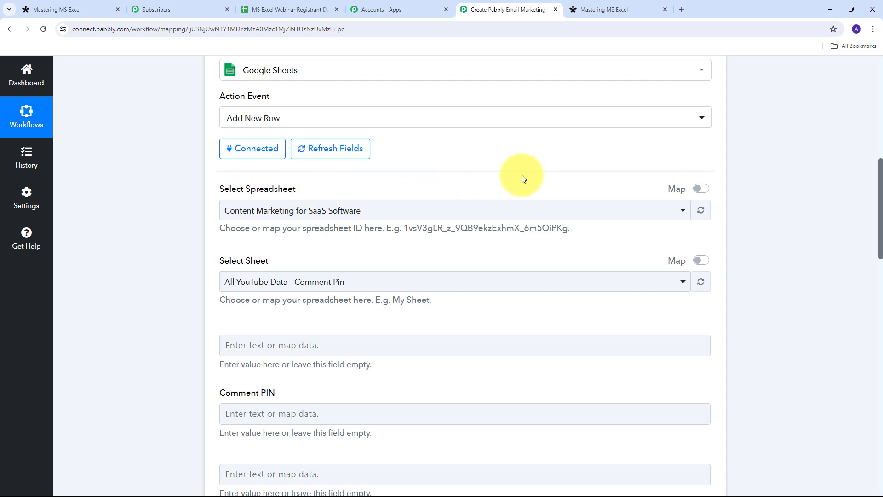
left_click(282, 9)
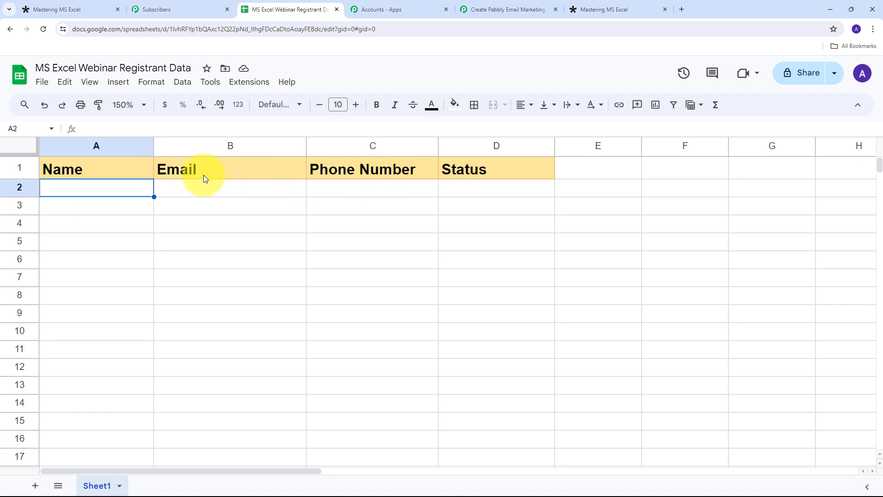
left_click(68, 166)
left_click(280, 172)
left_click(361, 172)
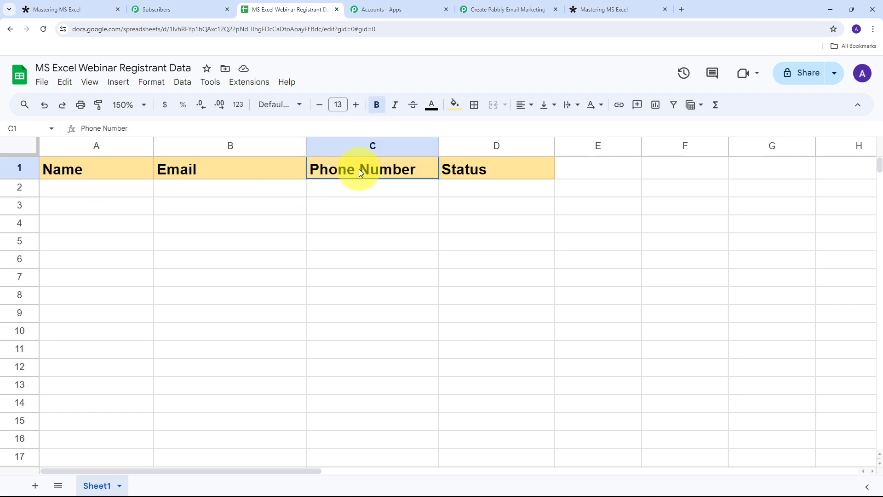
left_click(460, 171)
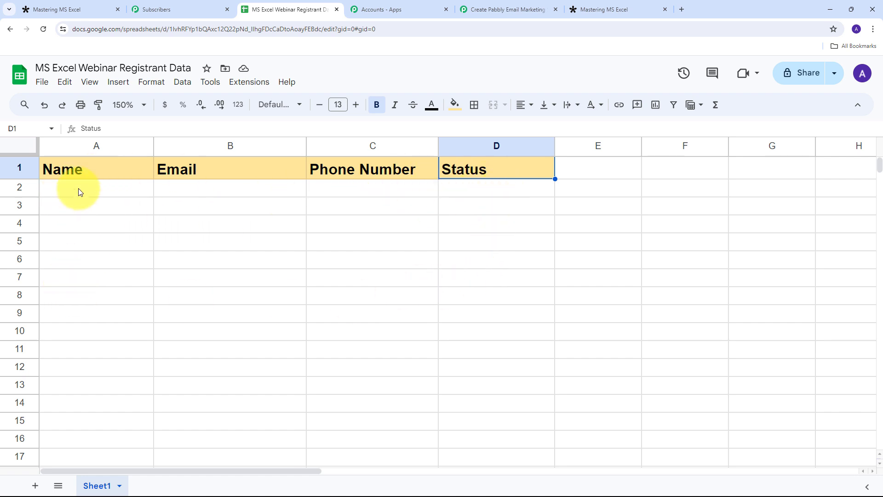
left_click(503, 9)
Step: Choose the MS Excel Webinar Registrant Data spreadsheet, keeping Sheet1 as the sheet
scroll(218, 133, "down", 2)
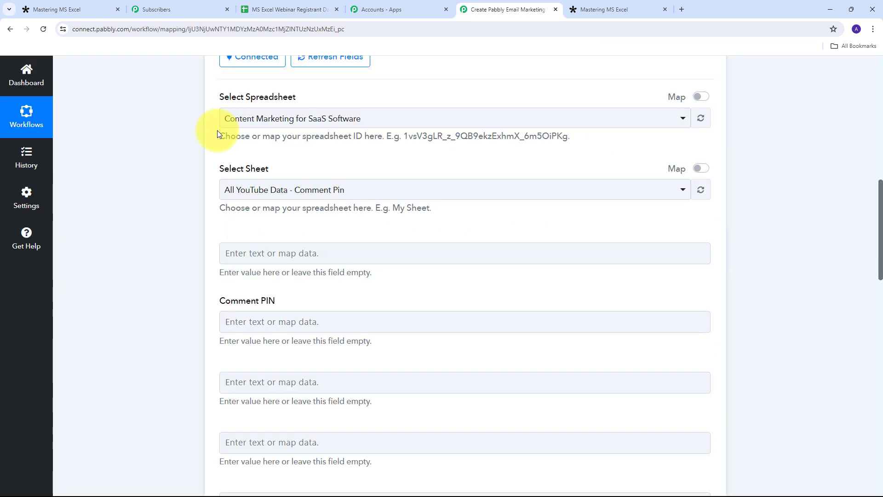
scroll(218, 133, "up", 1)
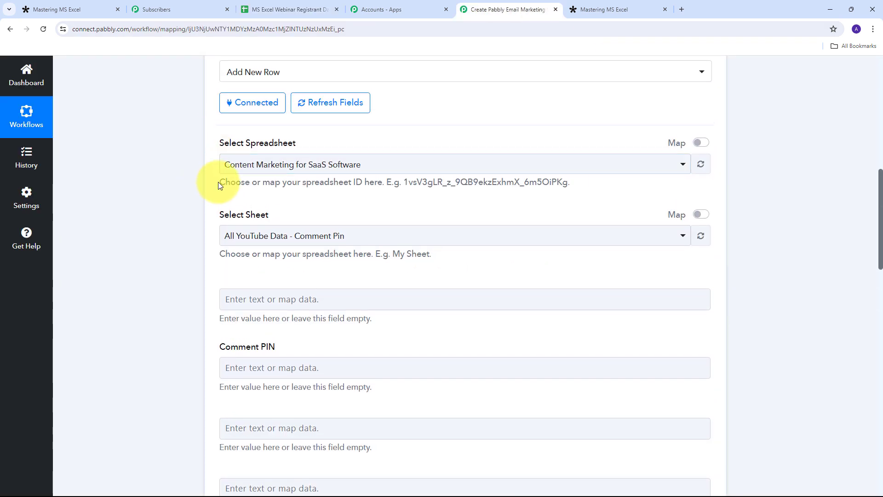
left_click(488, 167)
scroll(339, 272, "down", 2)
scroll(339, 278, "up", 2)
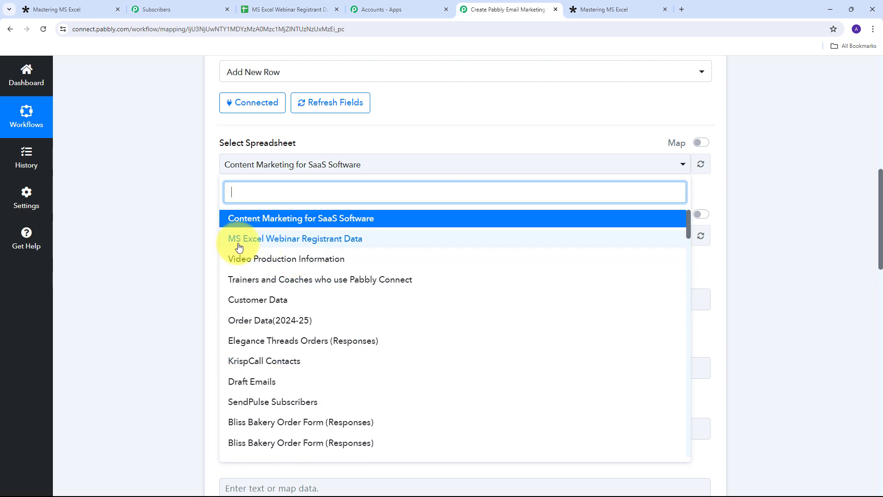
left_click(308, 244)
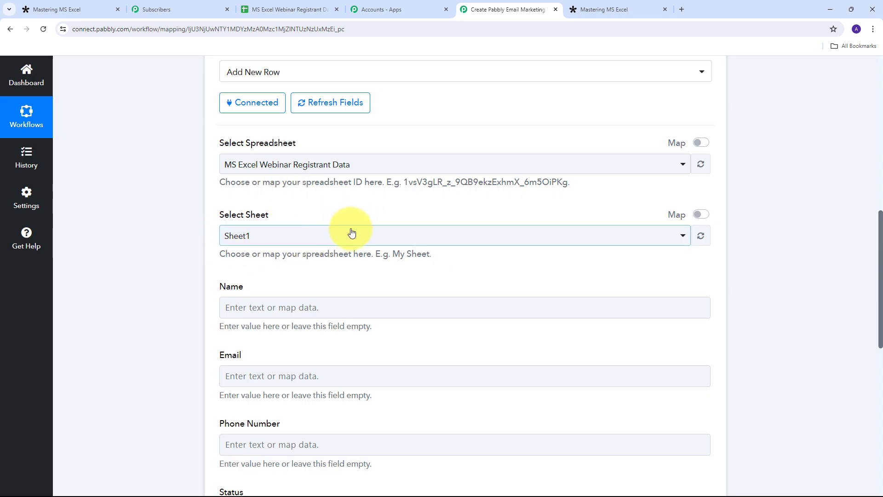
scroll(387, 201, "down", 3)
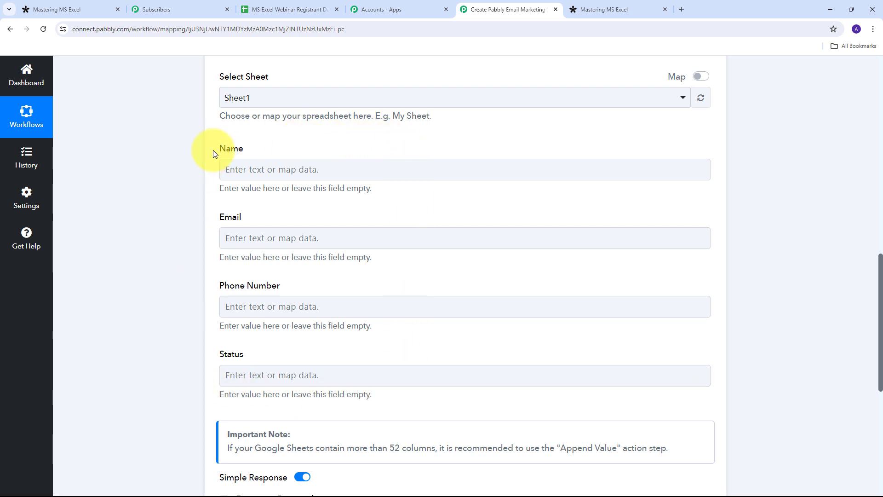
Step: Map the Tally first-name and last-name answers into the row's Name column
left_click(262, 171)
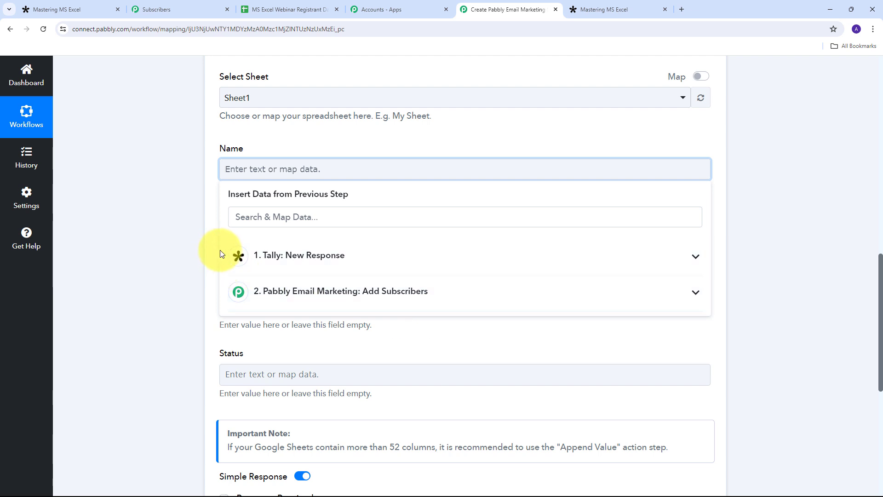
left_click(347, 256)
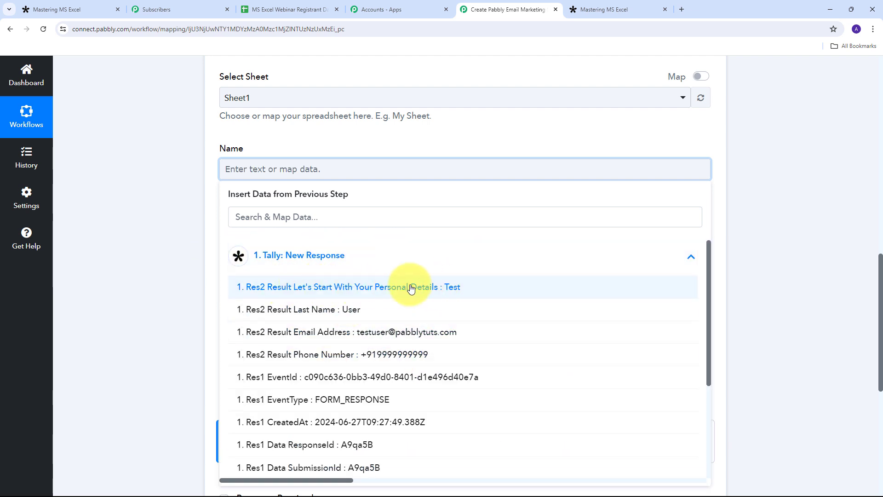
left_click(410, 287)
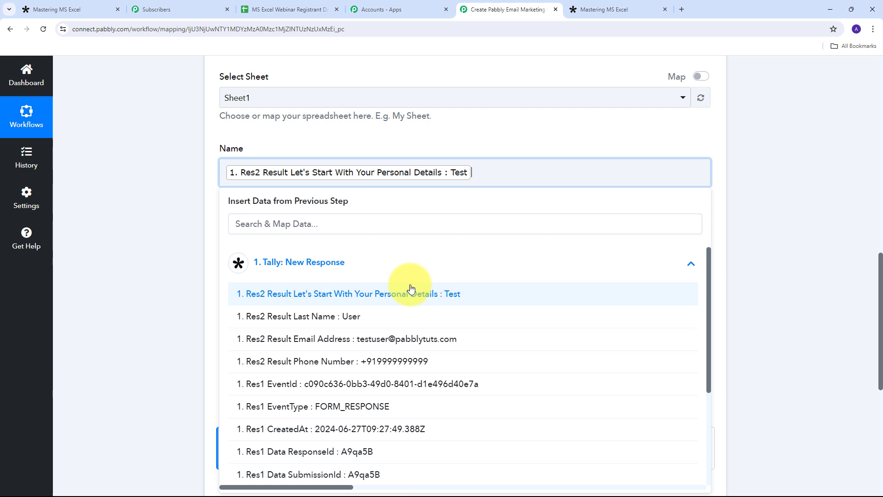
left_click(352, 315)
left_click(411, 141)
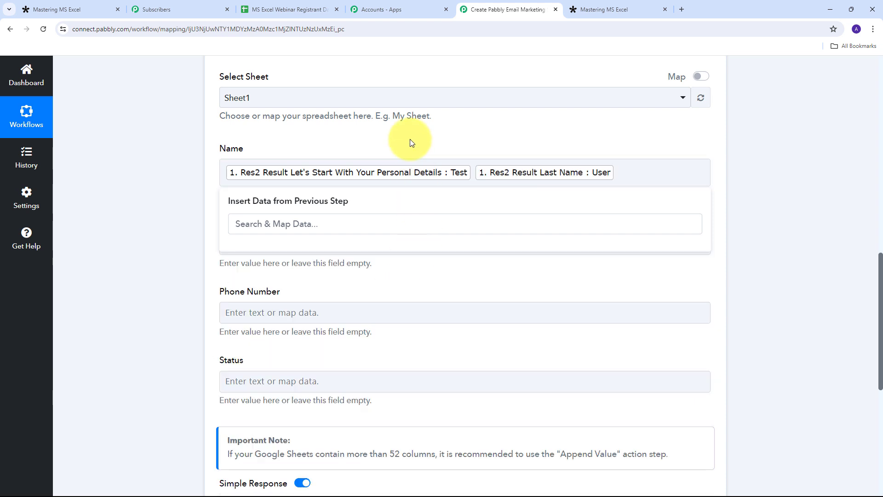
scroll(129, 199, "down", 1)
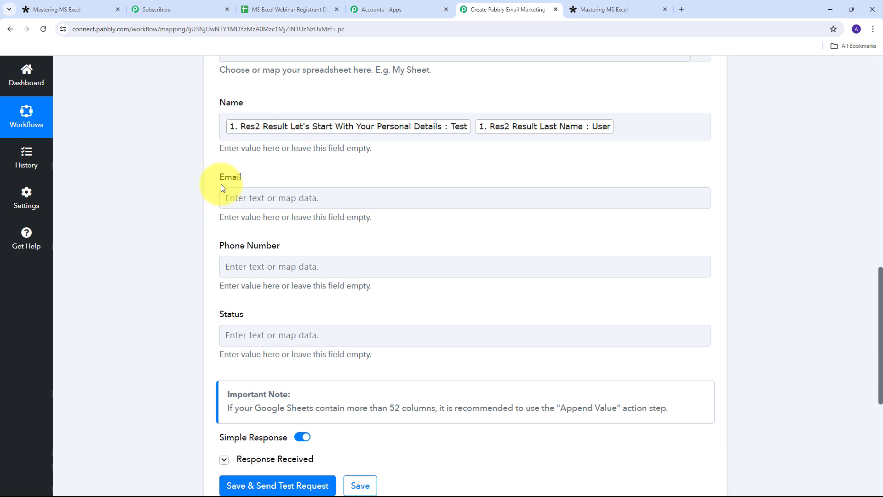
Step: Map the Tally email address into Email and the phone number into Phone Number
left_click(227, 196)
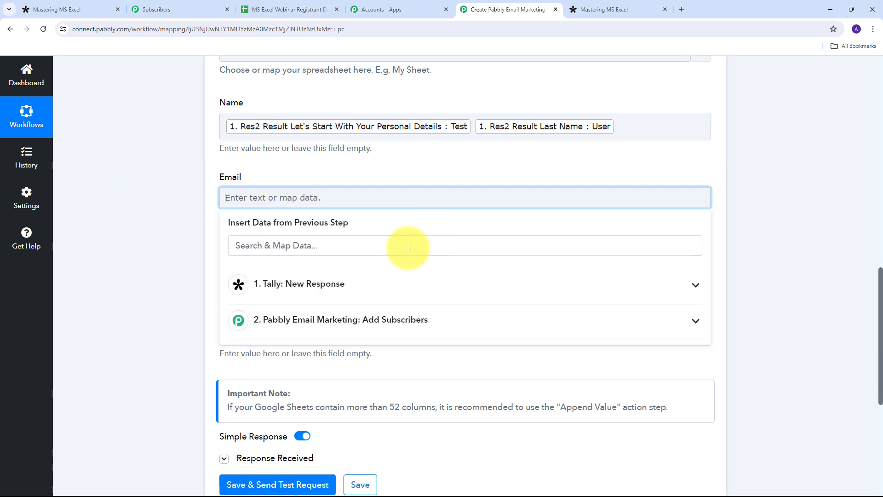
left_click(297, 290)
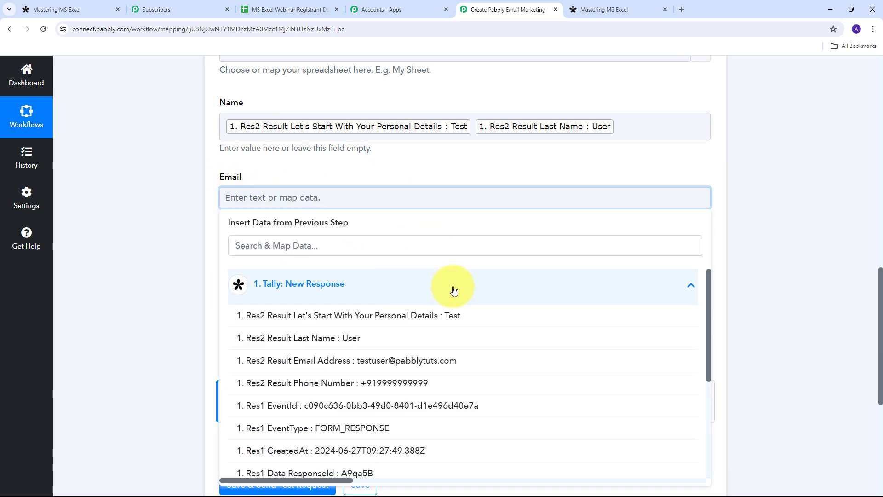
scroll(374, 303, "down", 1)
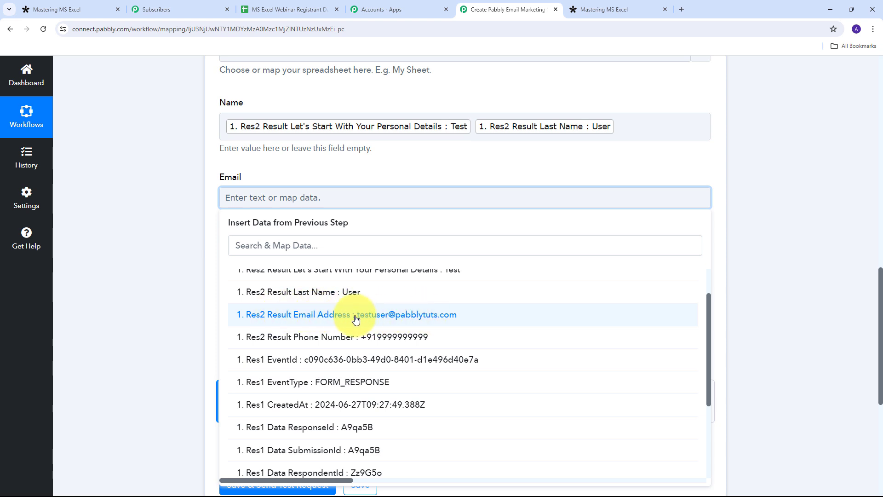
left_click(418, 317)
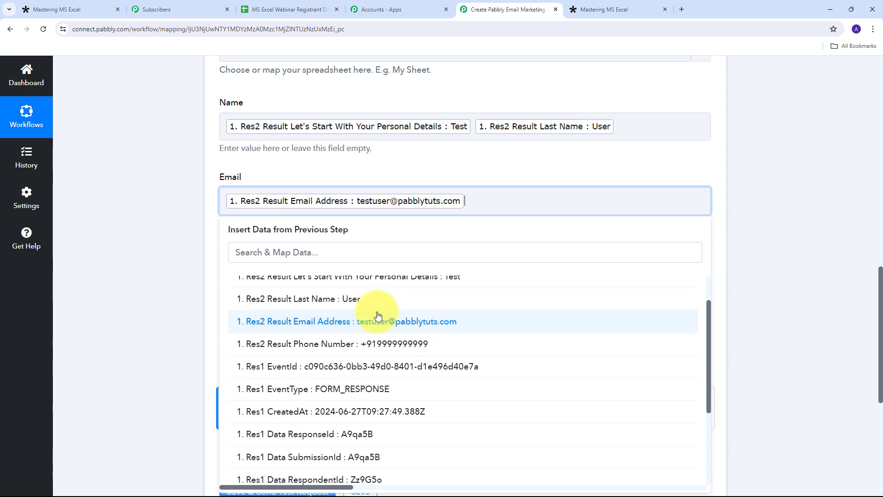
left_click(283, 149)
scroll(251, 222, "down", 1)
left_click(251, 223)
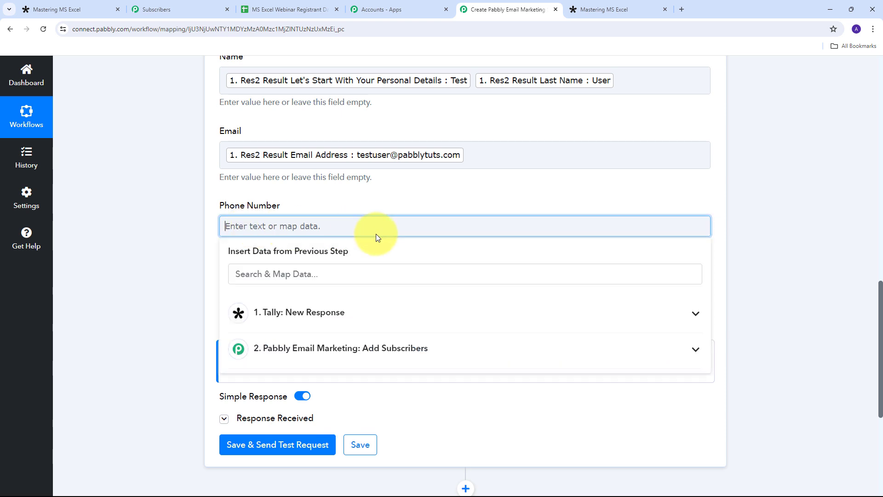
left_click(366, 310)
left_click(368, 411)
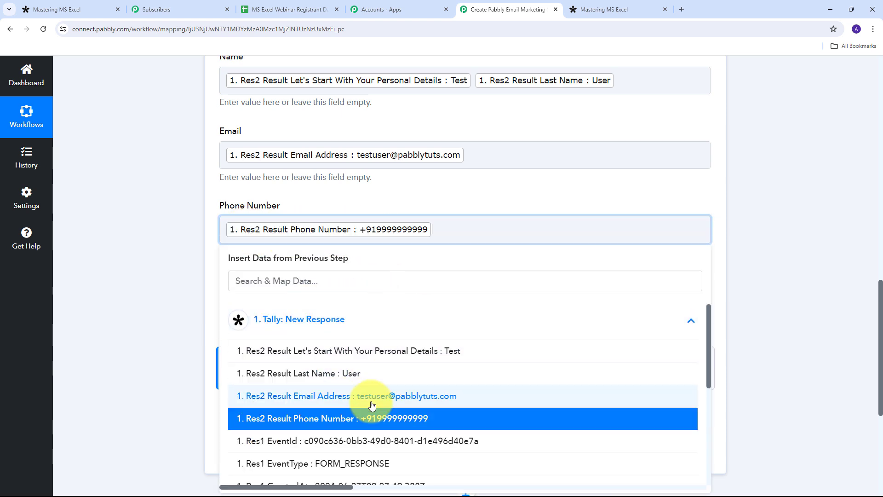
left_click(400, 189)
scroll(239, 258, "down", 1)
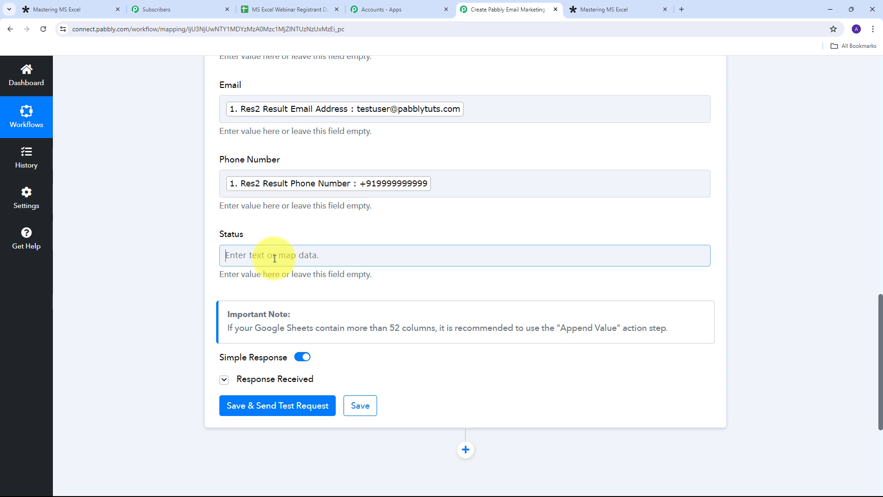
Step: Enter 'Subscribed' as the fixed Status value
left_click(275, 258)
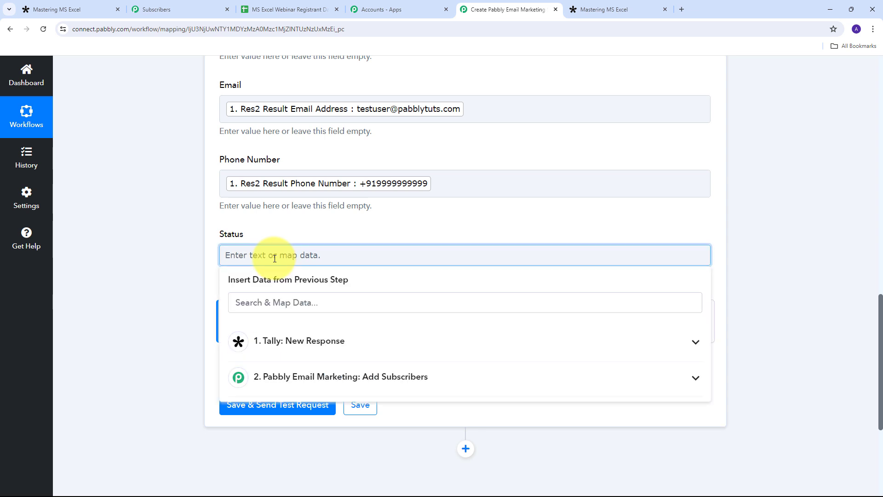
type("Subscribed")
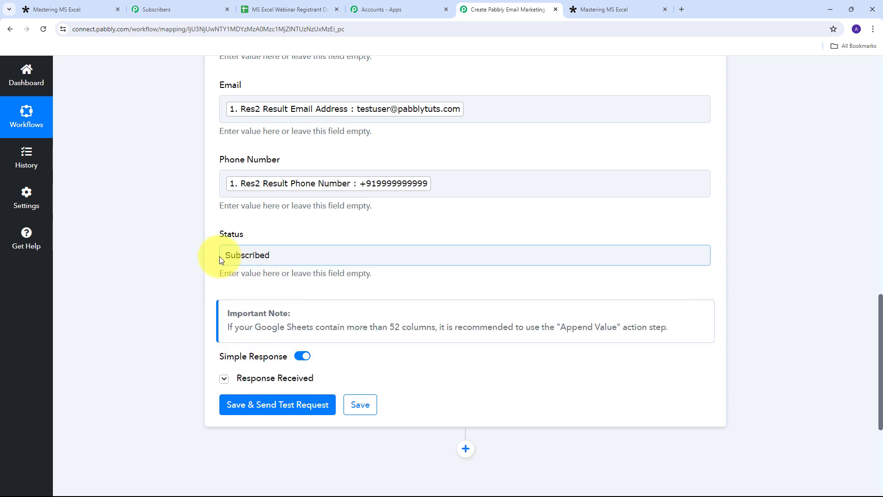
scroll(144, 194, "up", 2)
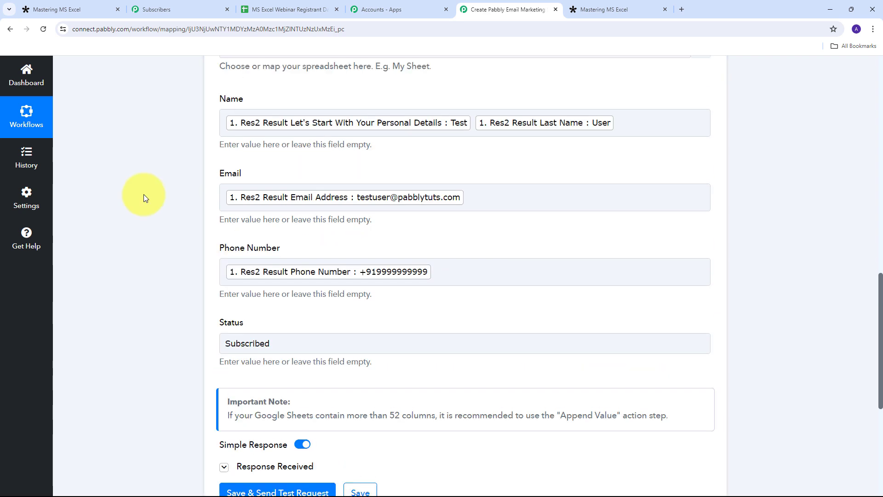
scroll(144, 194, "up", 1)
scroll(493, 181, "down", 5)
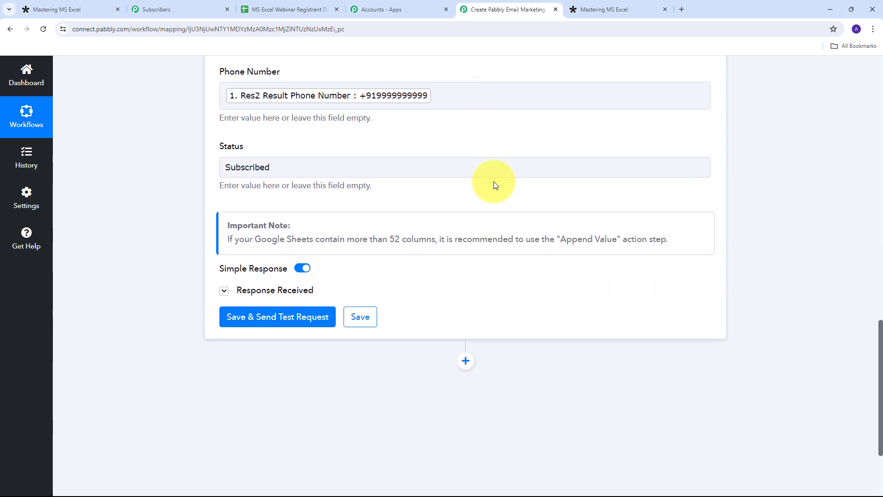
scroll(493, 181, "down", 1)
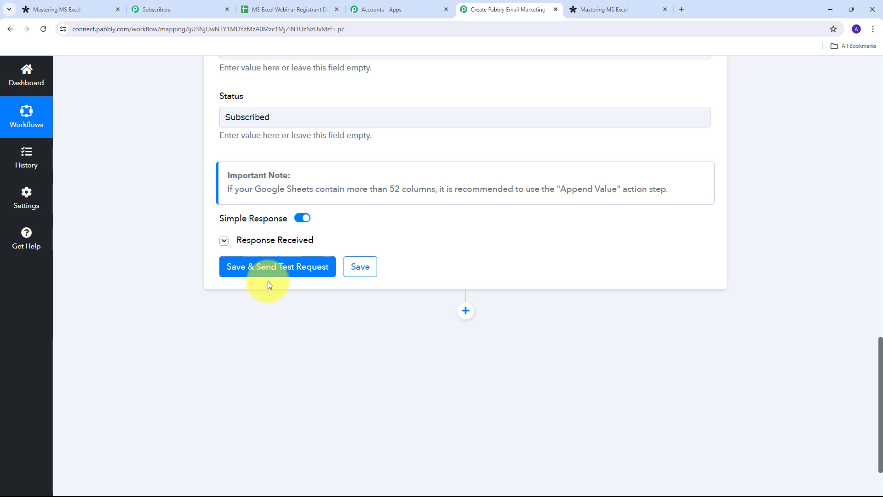
Step: Save the Google Sheets step, send a test row to Sheet1!A2:D2, and view the registrant spreadsheet
left_click(274, 269)
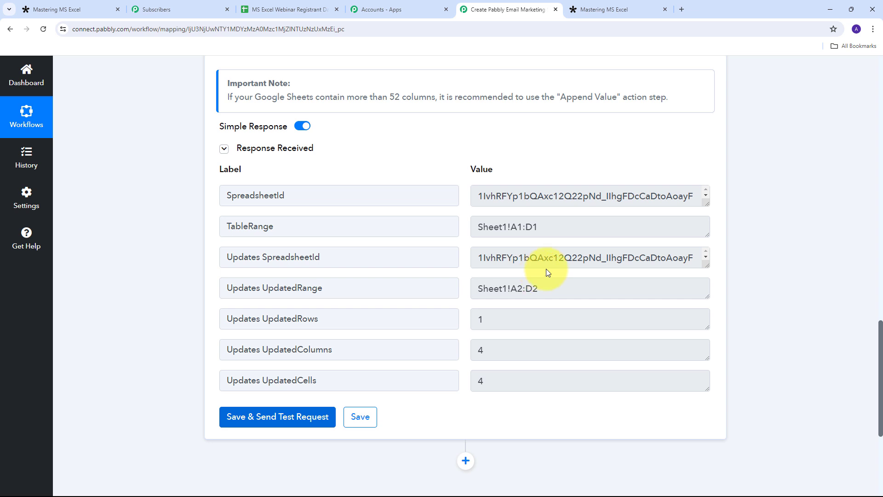
left_click(262, 8)
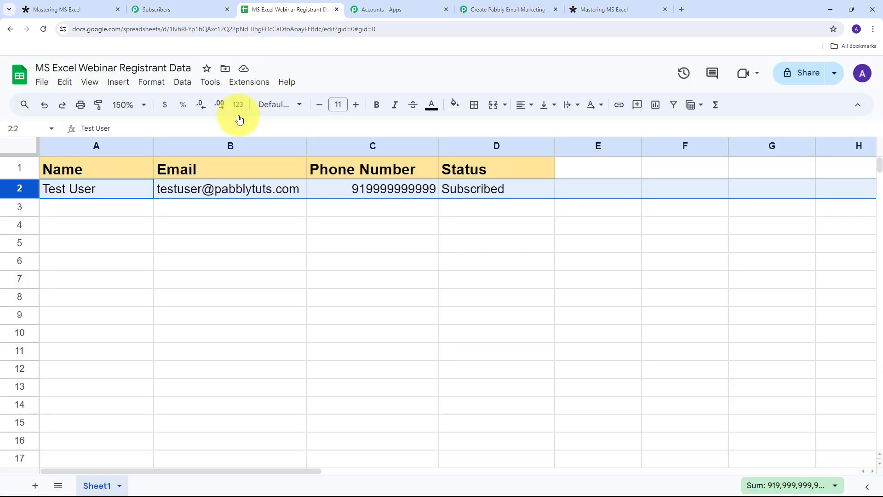
Step: Check the test registrant's Name and other values in row 2, then view the subscriber list
left_click(95, 204)
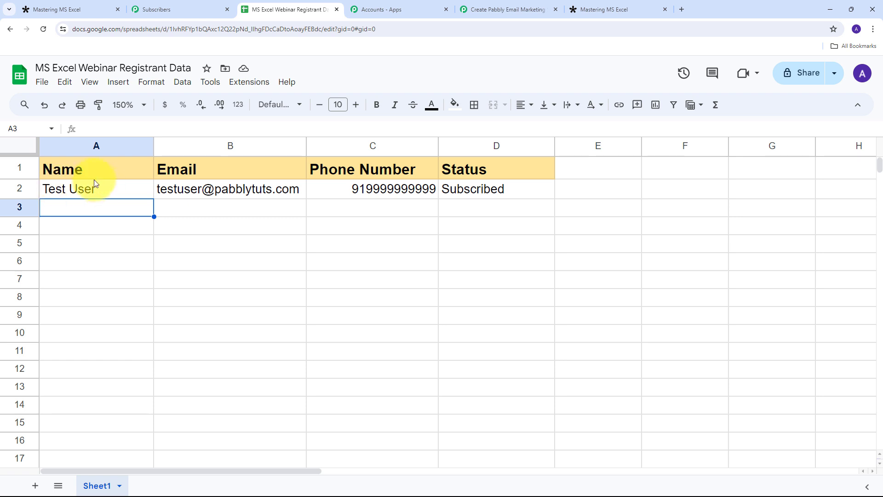
left_click(60, 194)
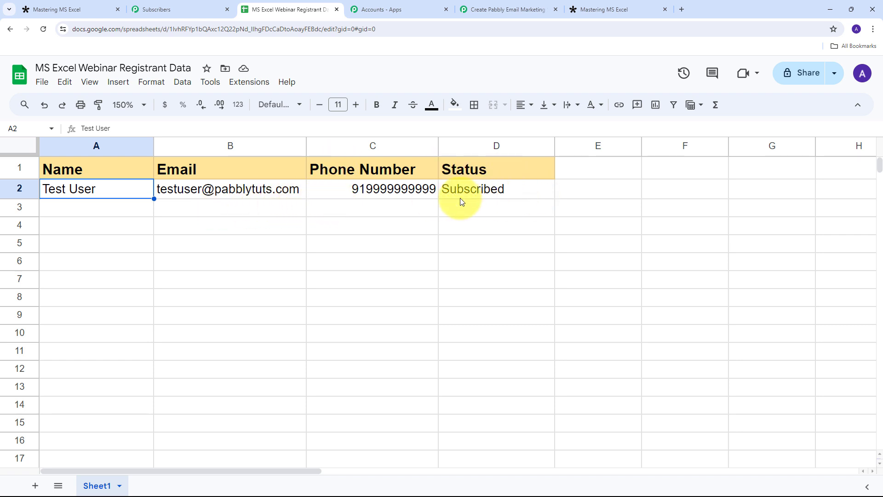
left_click(50, 207)
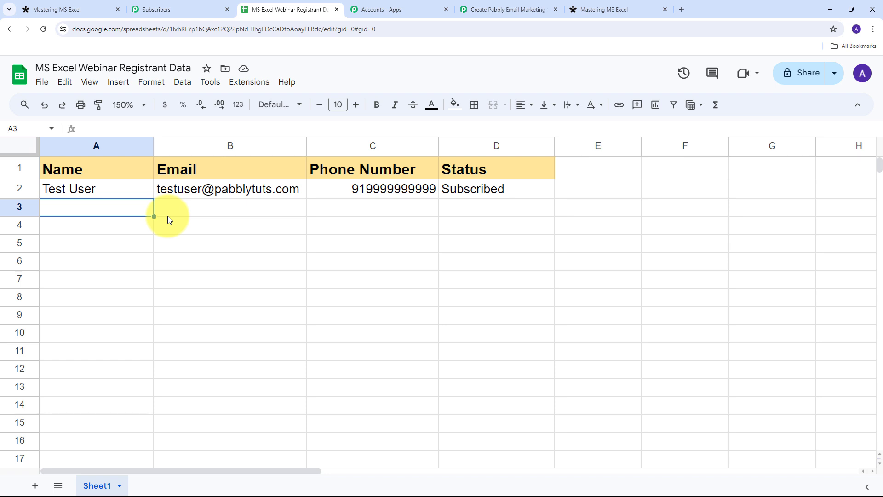
left_click(166, 6)
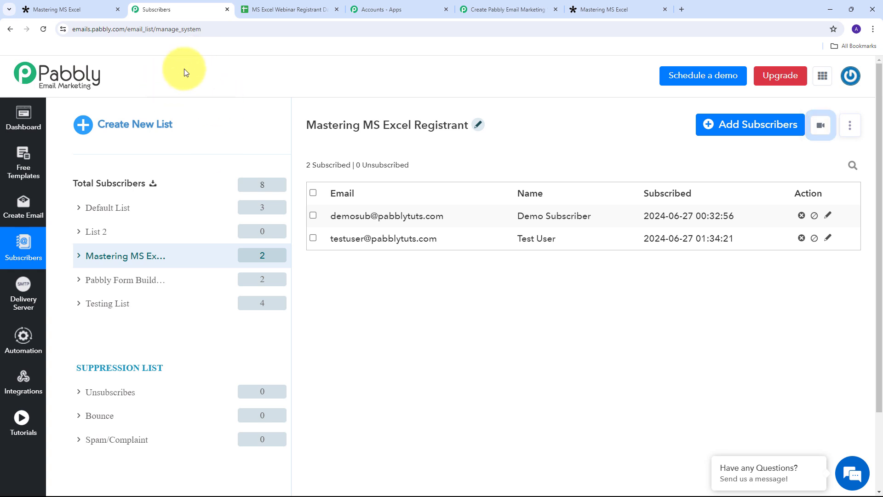
Step: Go from the subscriber list back to the registrant spreadsheet, then to the Tally form summary
left_click(300, 6)
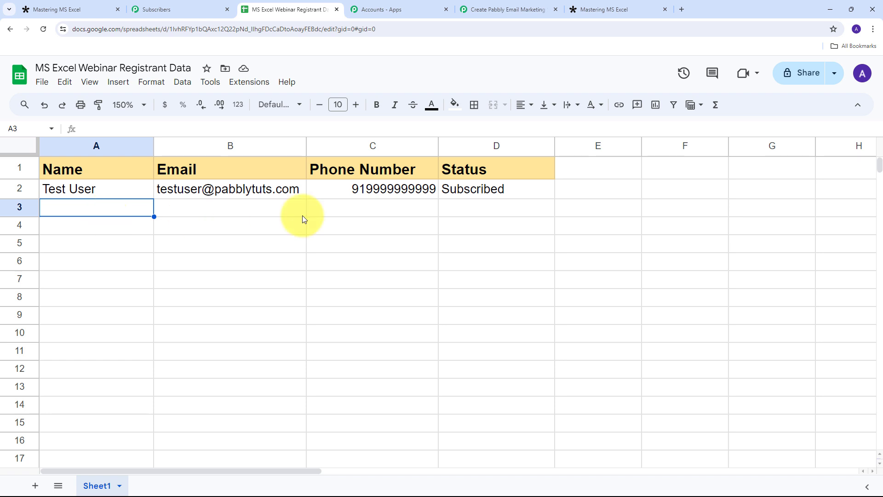
left_click(63, 5)
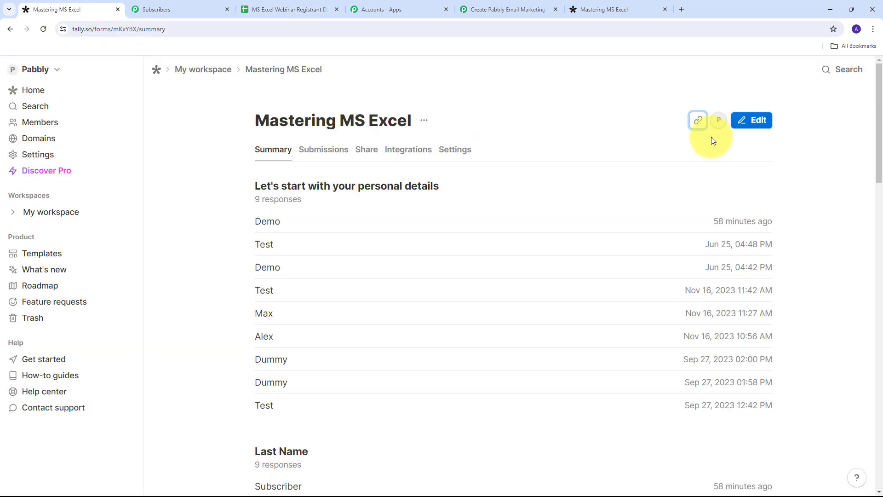
Step: Submit the live Mastering MS Excel form with a test first and last name, e-mail and phone number
left_click(698, 120)
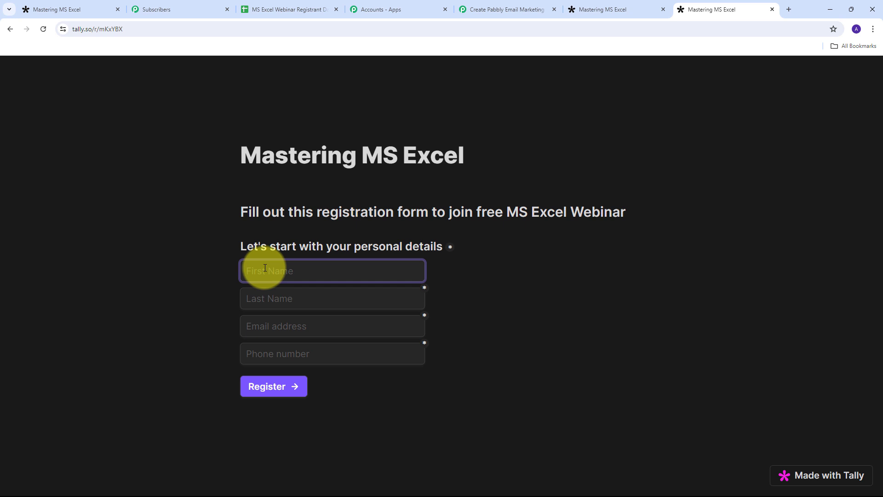
type("dummy")
key("Tab")
type("User")
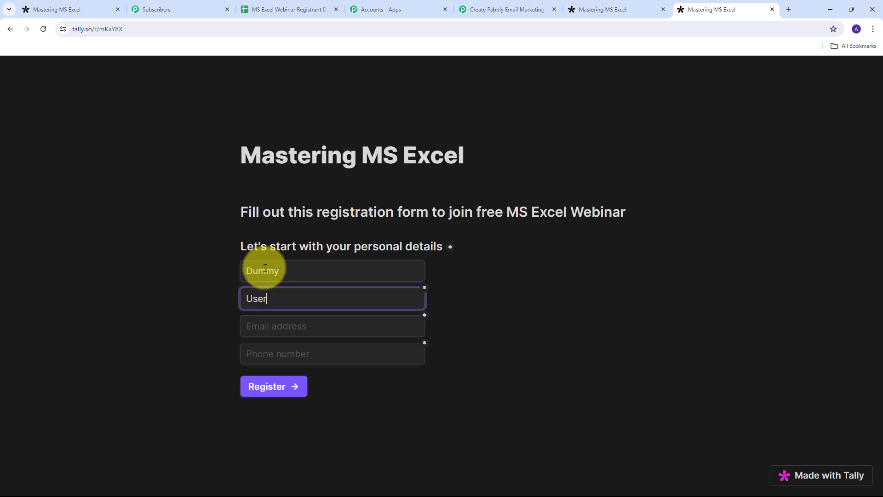
key("Tab")
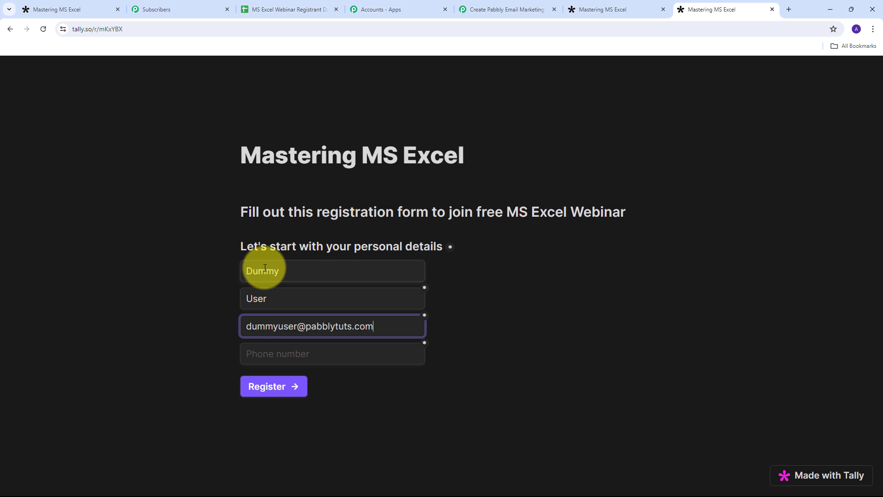
key("Tab")
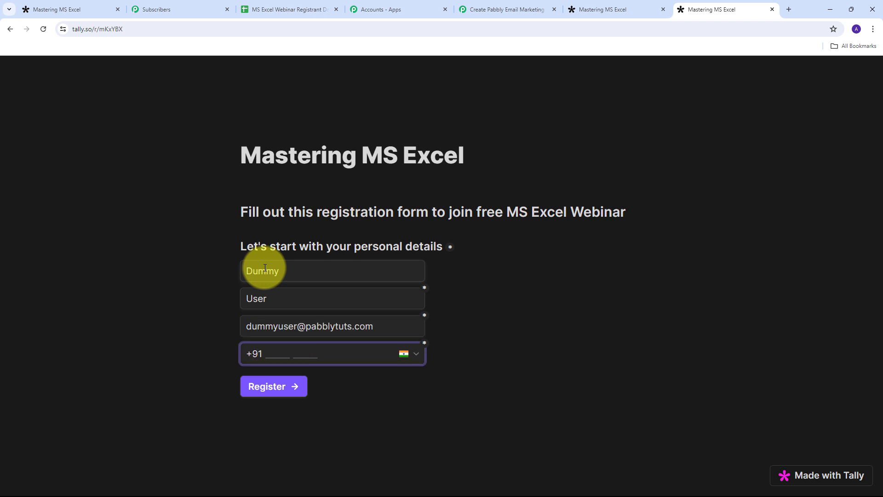
type("9797979797")
left_click(259, 381)
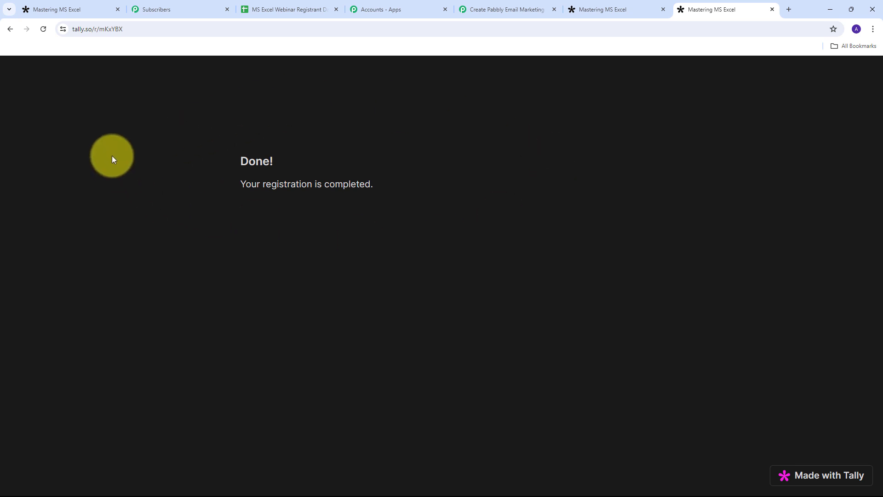
Step: Reload the Mastering MS Excel Registrant list, confirm the new registrant's name and e-mail, and view the registrant sheet
left_click(156, 10)
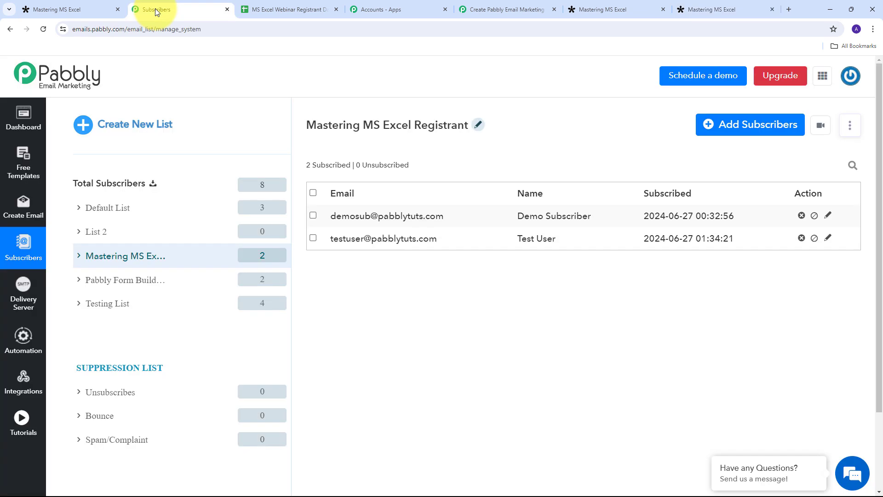
left_click(44, 30)
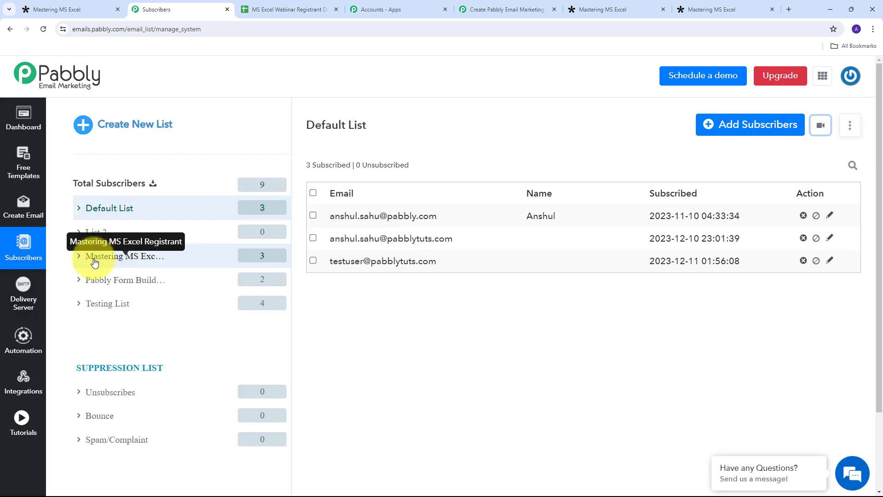
left_click(111, 261)
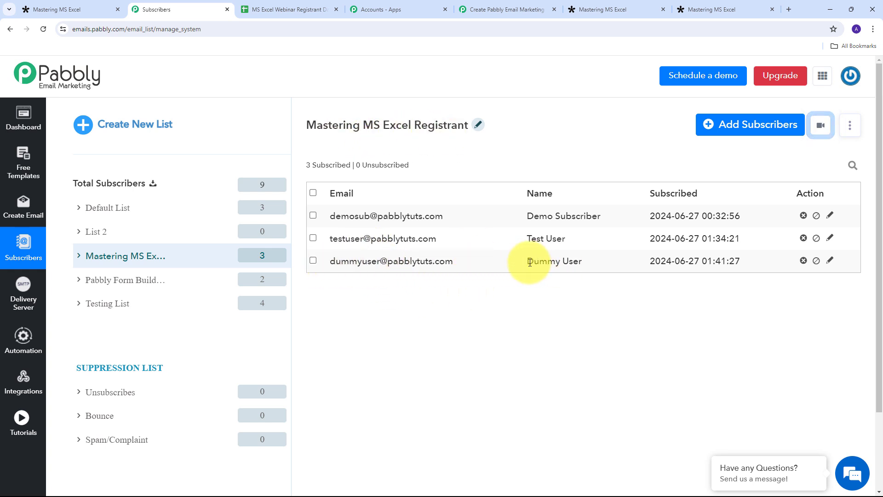
left_click_drag(527, 262, 584, 261)
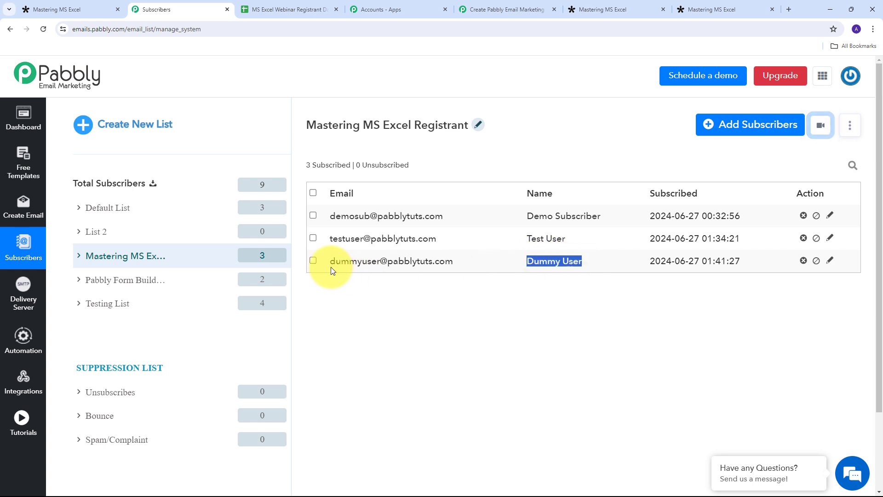
left_click_drag(331, 260, 453, 263)
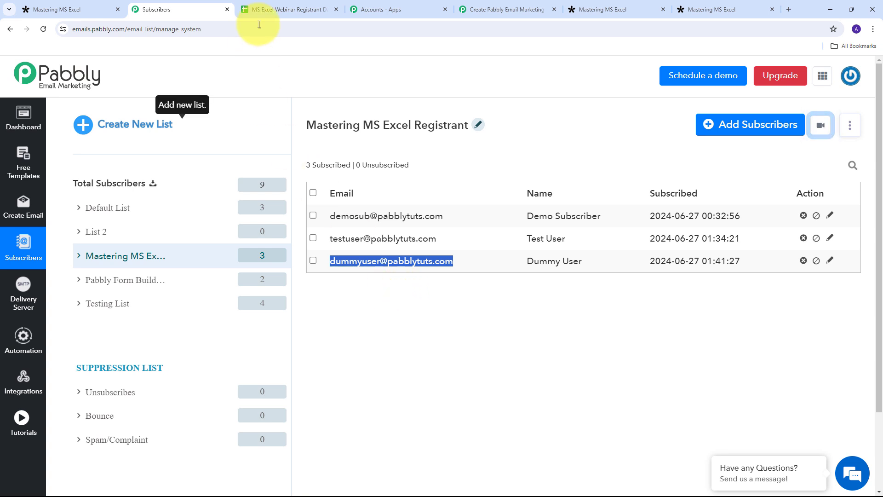
left_click(271, 10)
left_click(63, 233)
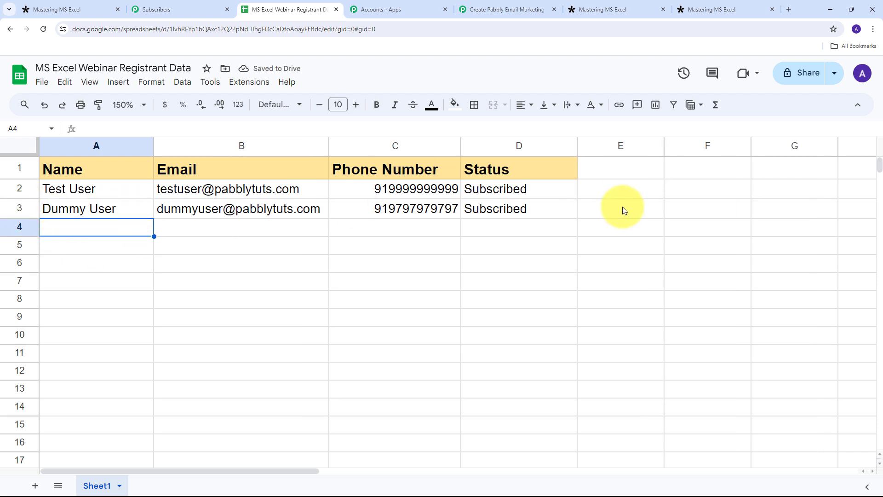
left_click(69, 214)
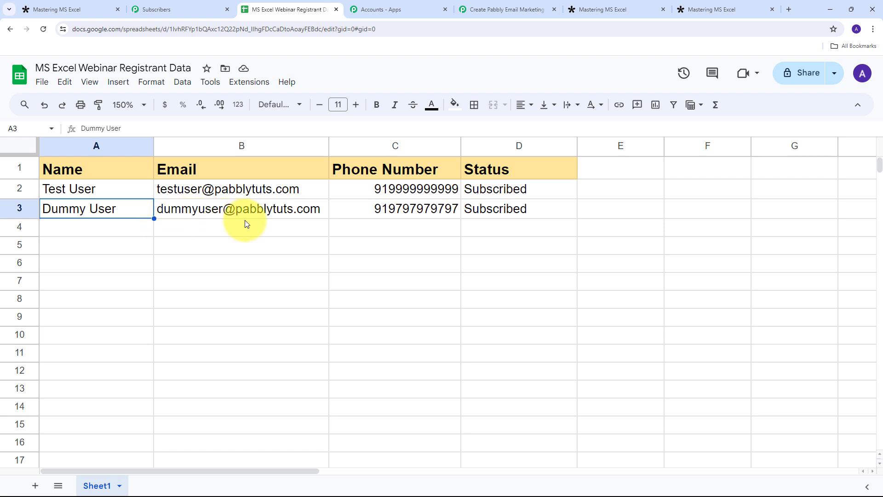
left_click(391, 209)
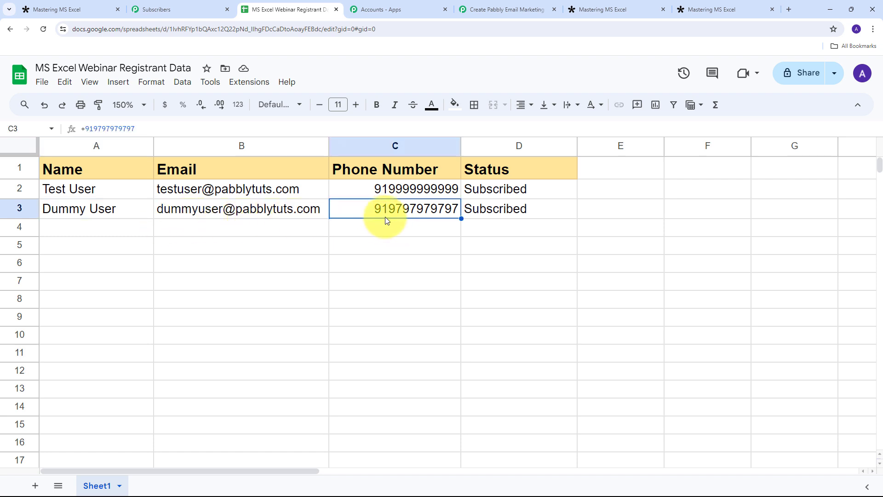
left_click(475, 225)
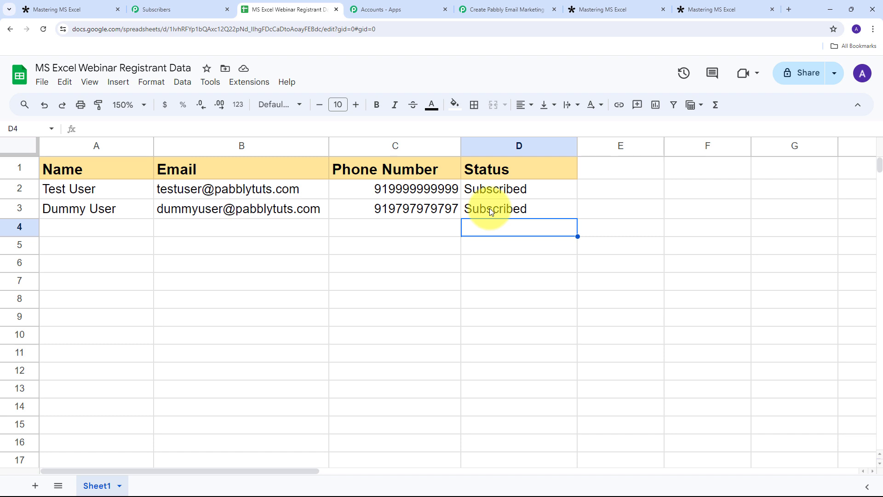
left_click(490, 208)
left_click(104, 233)
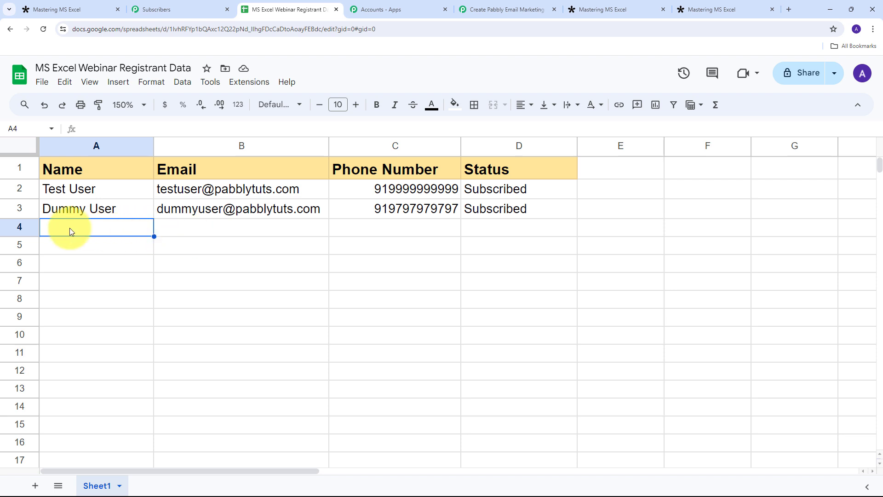
Step: Scroll through the workflow to review its Tally trigger, Email Marketing and Google Sheets steps
left_click(459, 10)
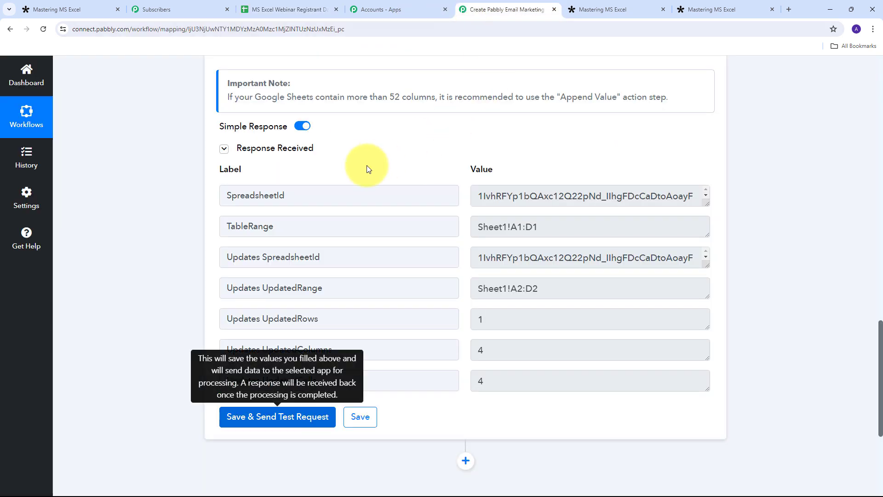
scroll(637, 165, "up", 5)
scroll(636, 164, "up", 5)
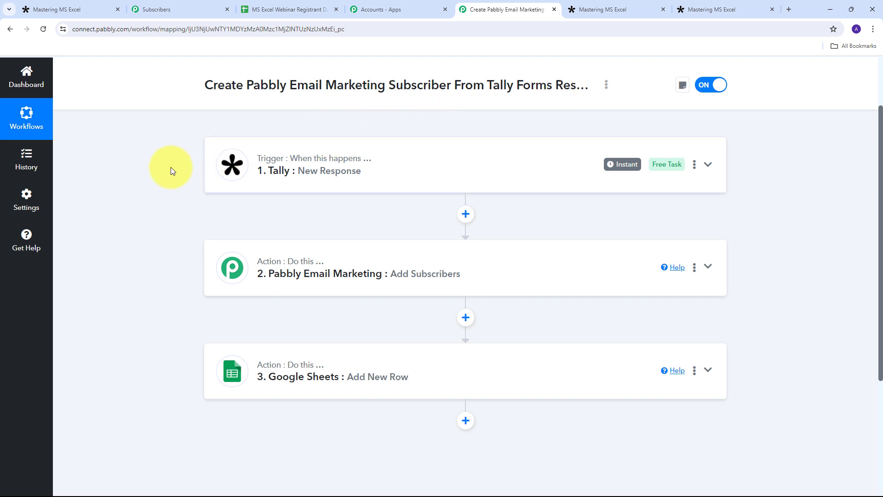
mouse_move(260, 161)
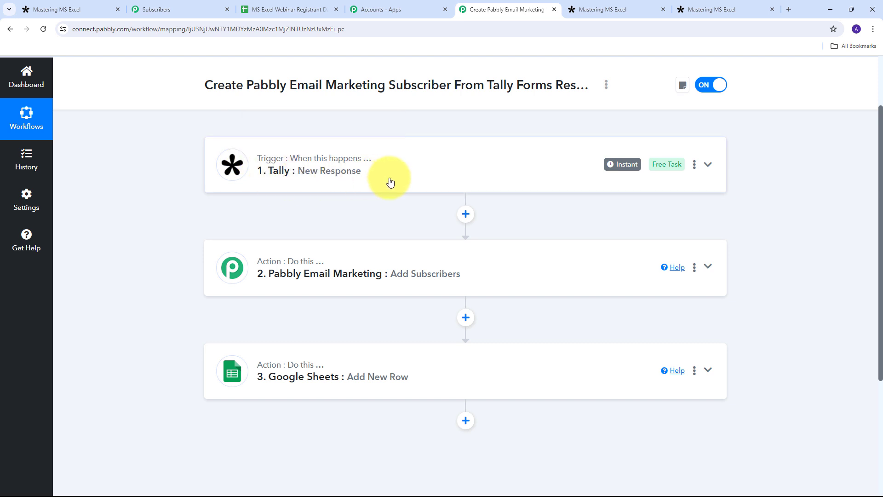
scroll(167, 153, "down", 1)
scroll(167, 154, "down", 1)
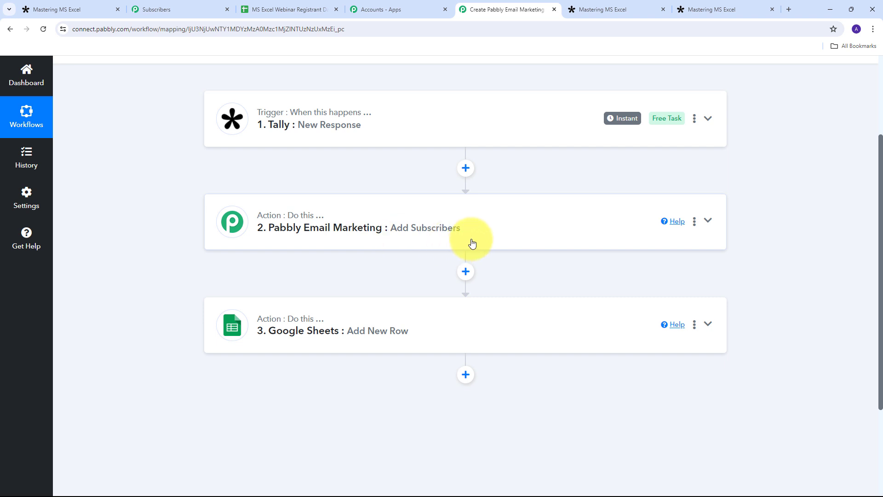
scroll(184, 222, "down", 1)
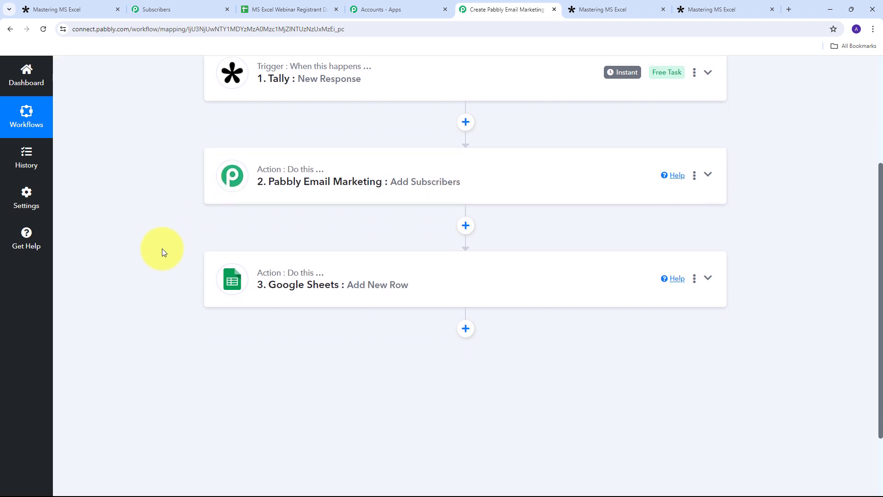
scroll(285, 242, "up", 1)
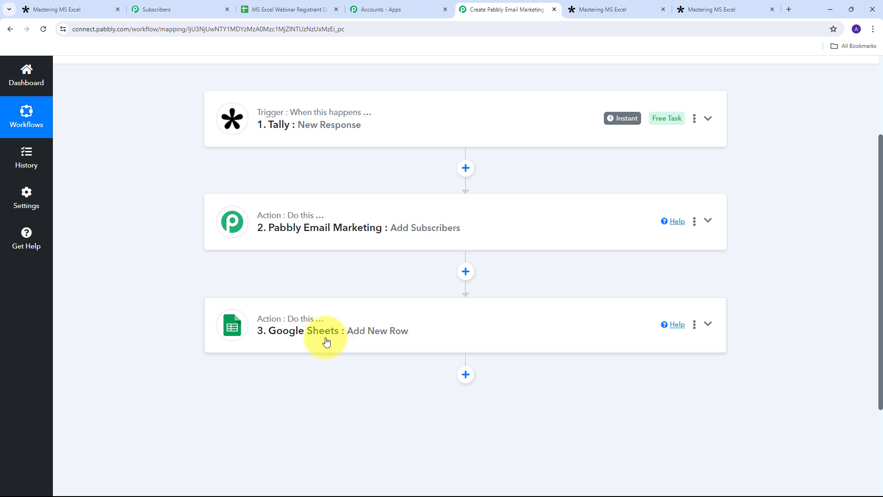
scroll(152, 253, "up", 2)
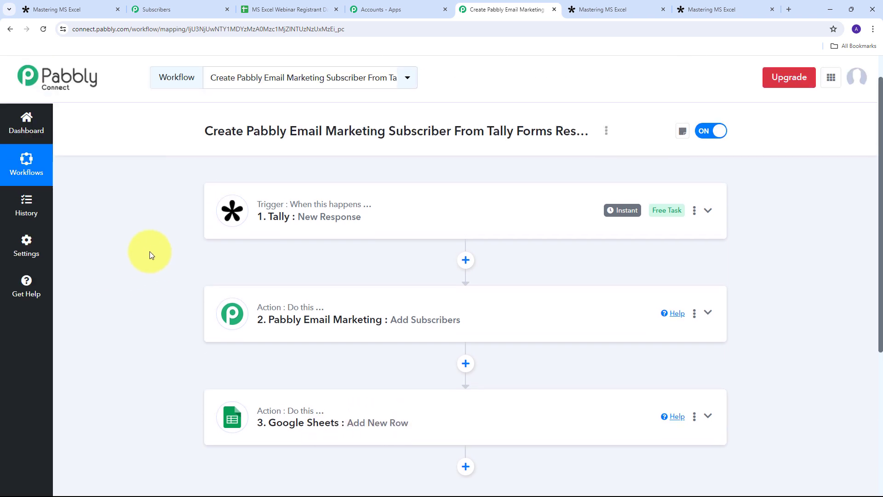